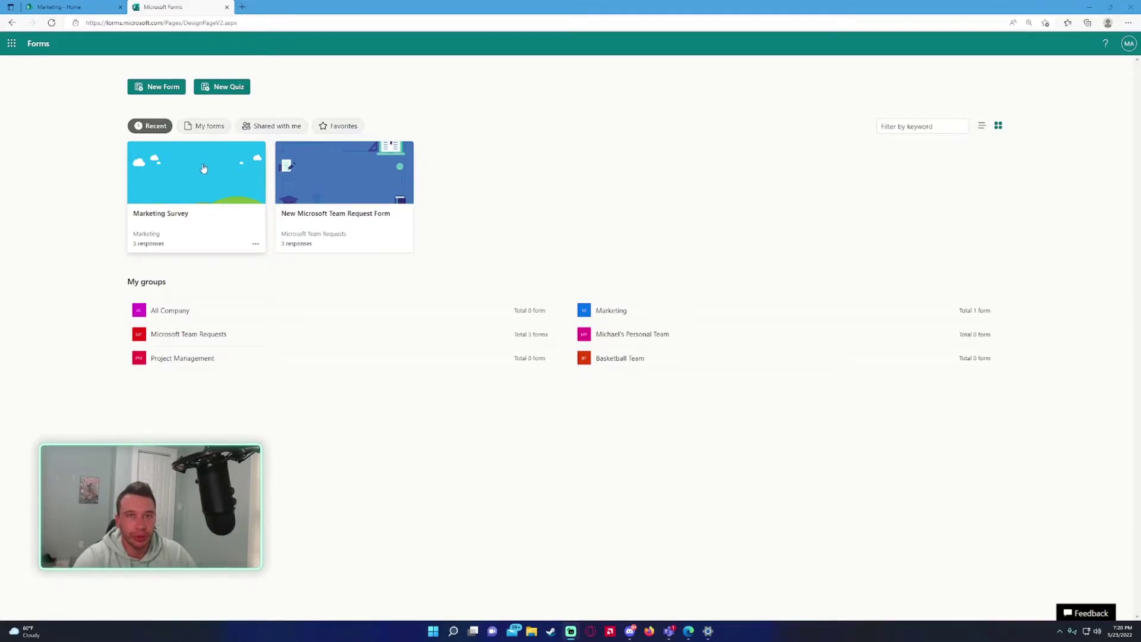
Start a new blank quiz and switch its theme to the crimson swatch.
left_click(202, 93)
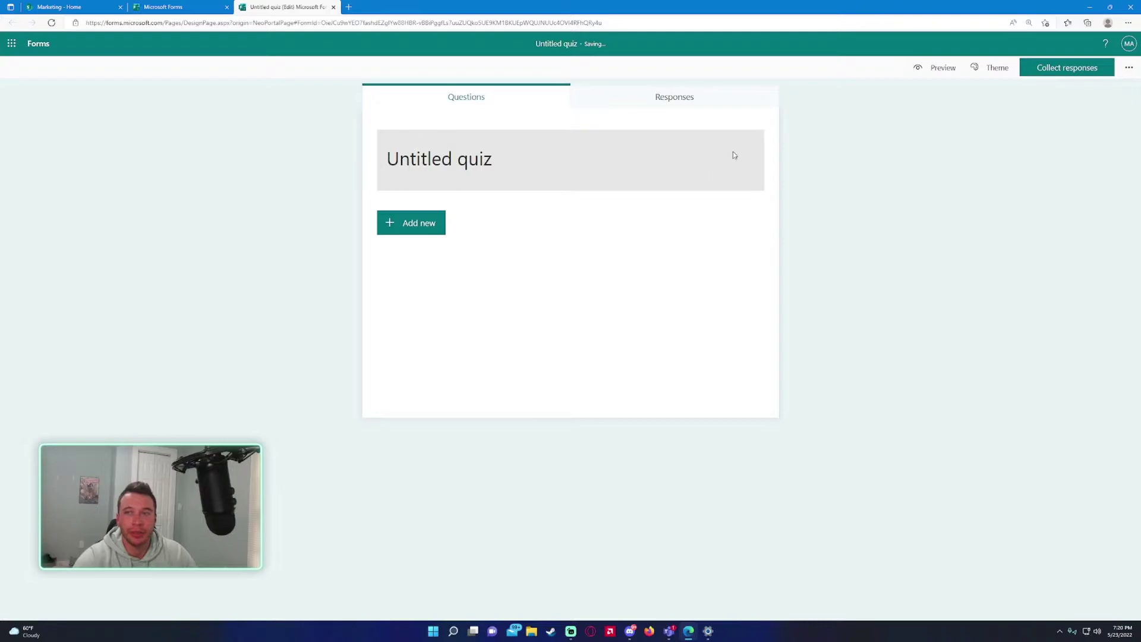
left_click(991, 69)
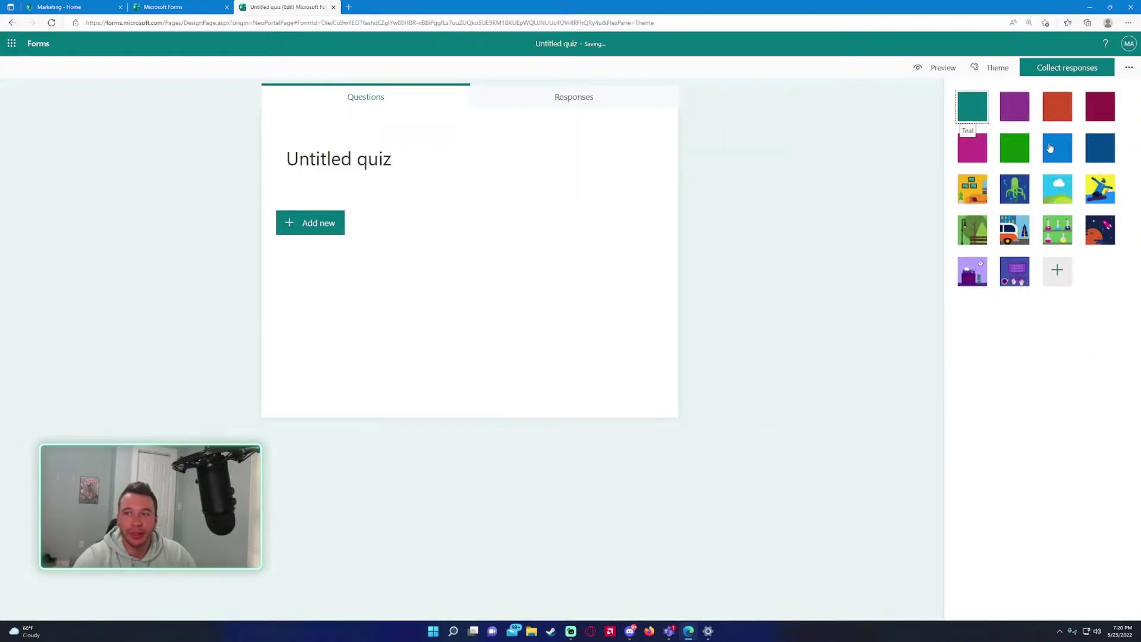
left_click(1089, 106)
Title the quiz 'Marketing Quiz from Meeting' with description 'Testing knowledge from meeting'.
left_click(809, 146)
left_click(540, 148)
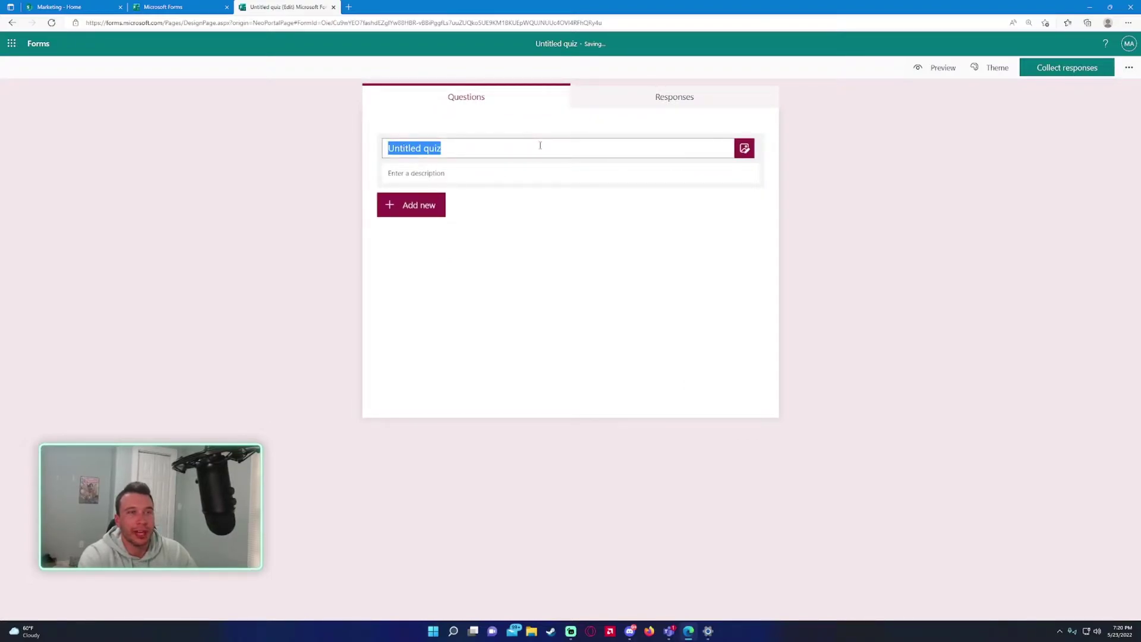
type("M")
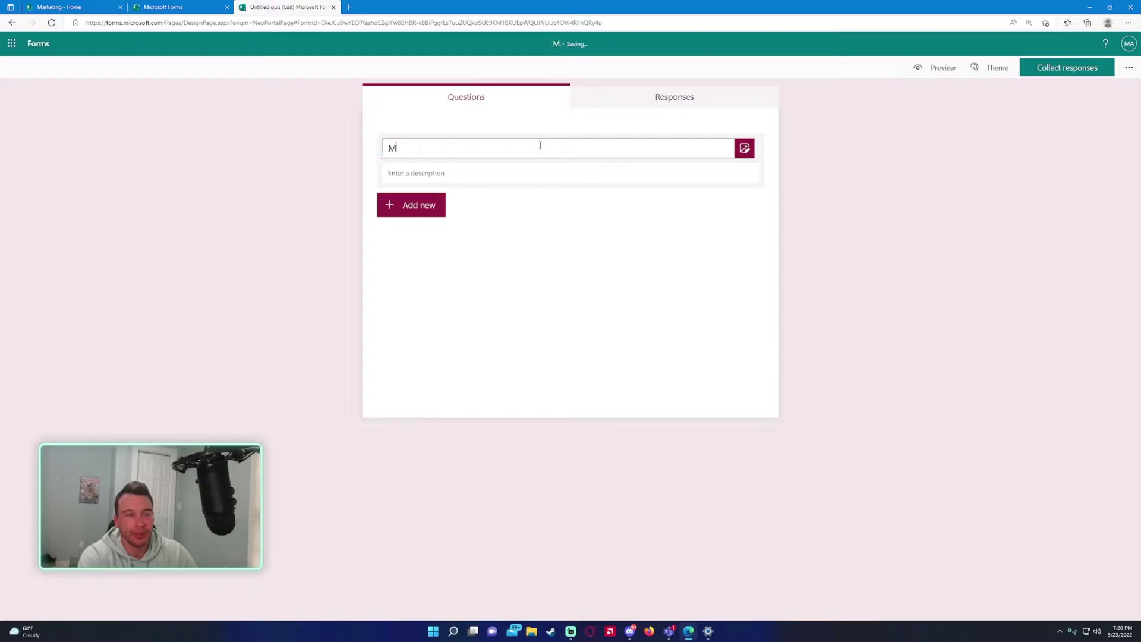
type("arketing ")
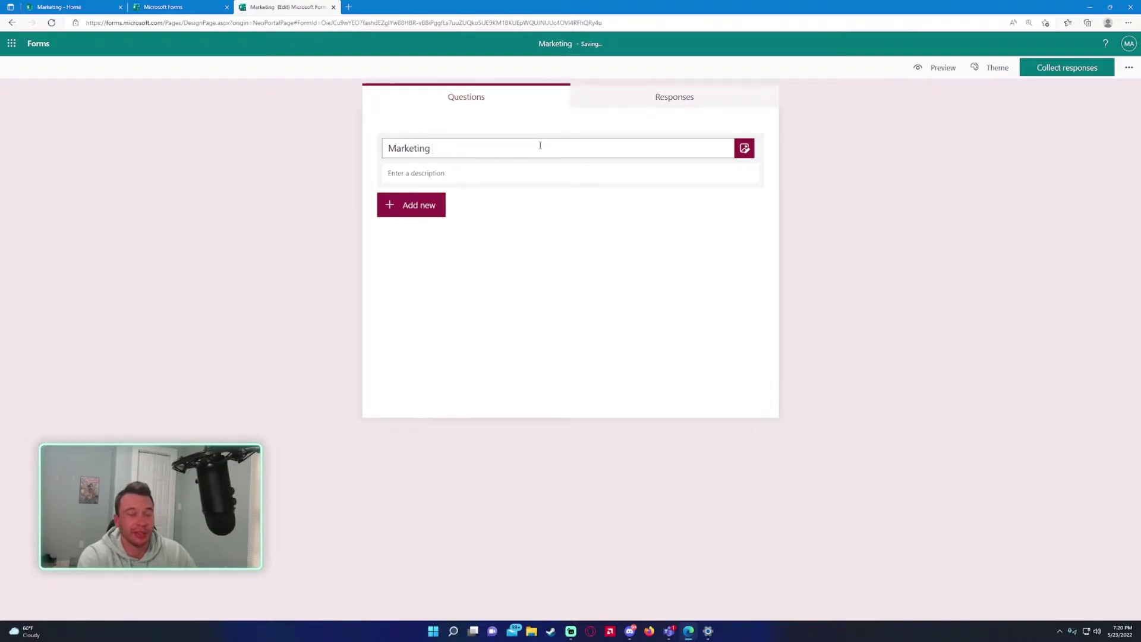
type("Quiz from Meeting")
key("Tab")
type("Testing")
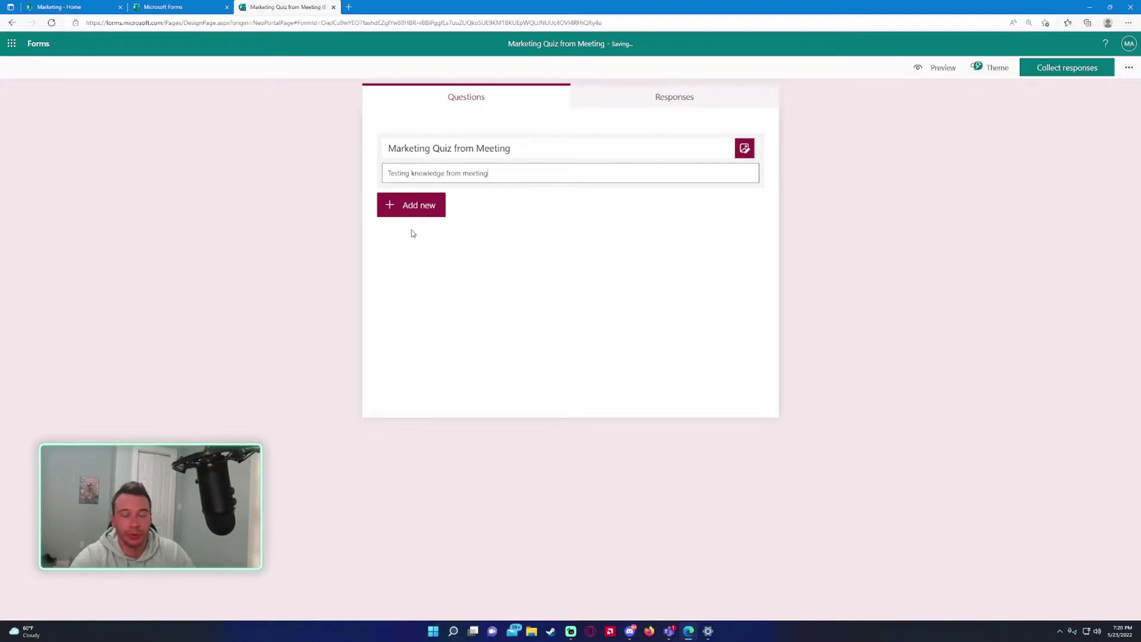
Add choice question 'What sport did we discuss?' with all suggested sports, Football restored last.
left_click(430, 210)
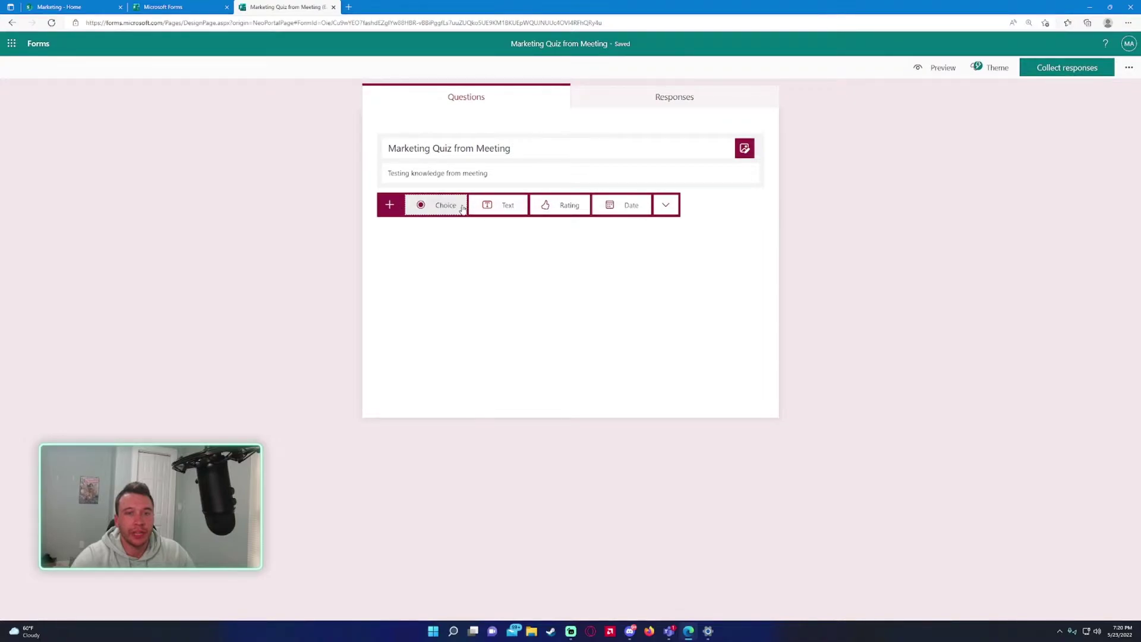
left_click(439, 208)
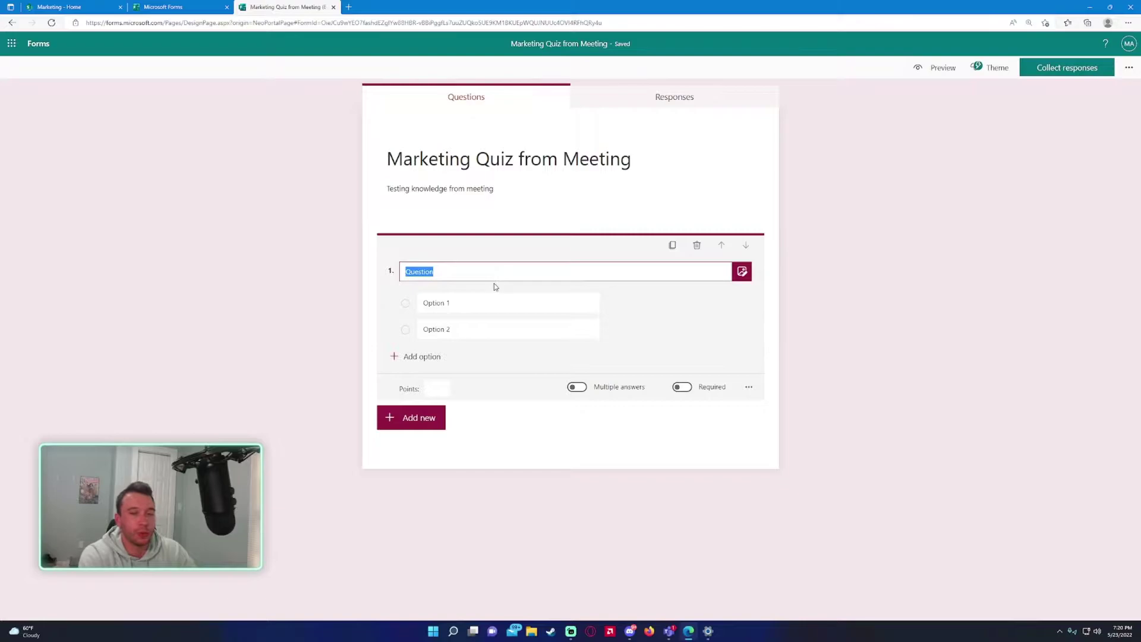
type("What sport did we dicus")
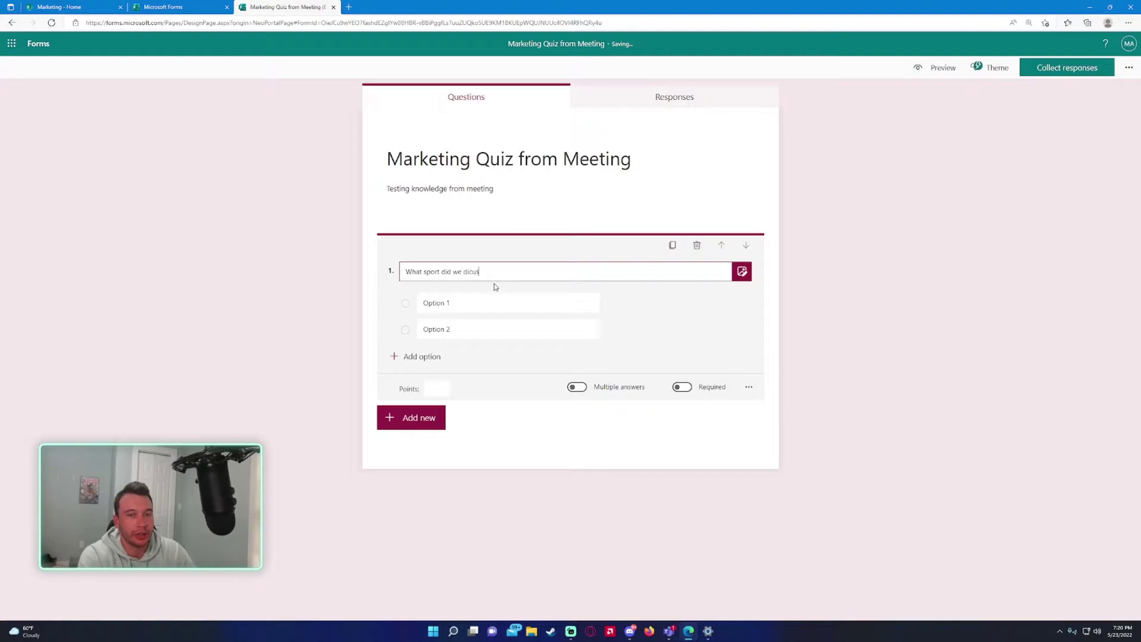
key("BackSpace")
key("BackSpace")
key("BackSpace")
type("scuss?")
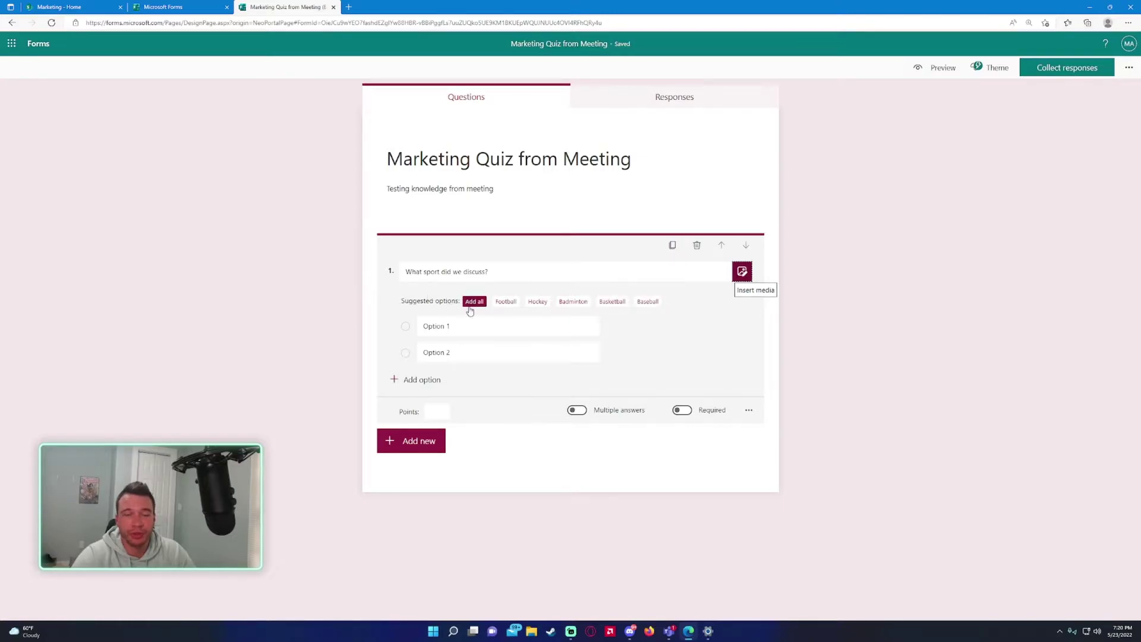
left_click(474, 303)
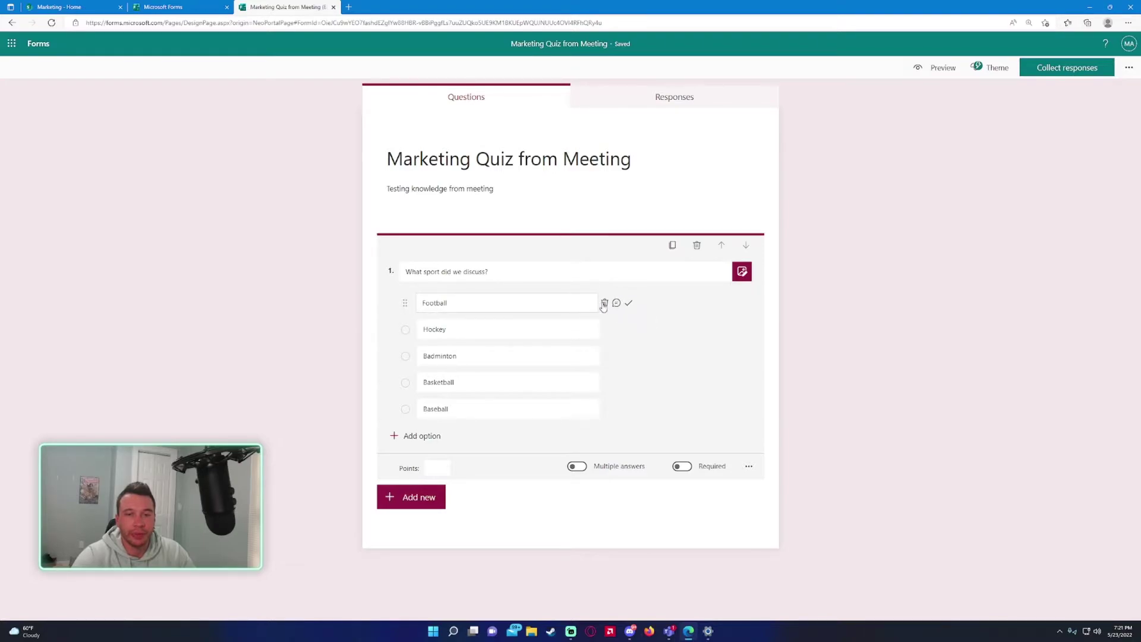
left_click(605, 304)
key("ctrl+z")
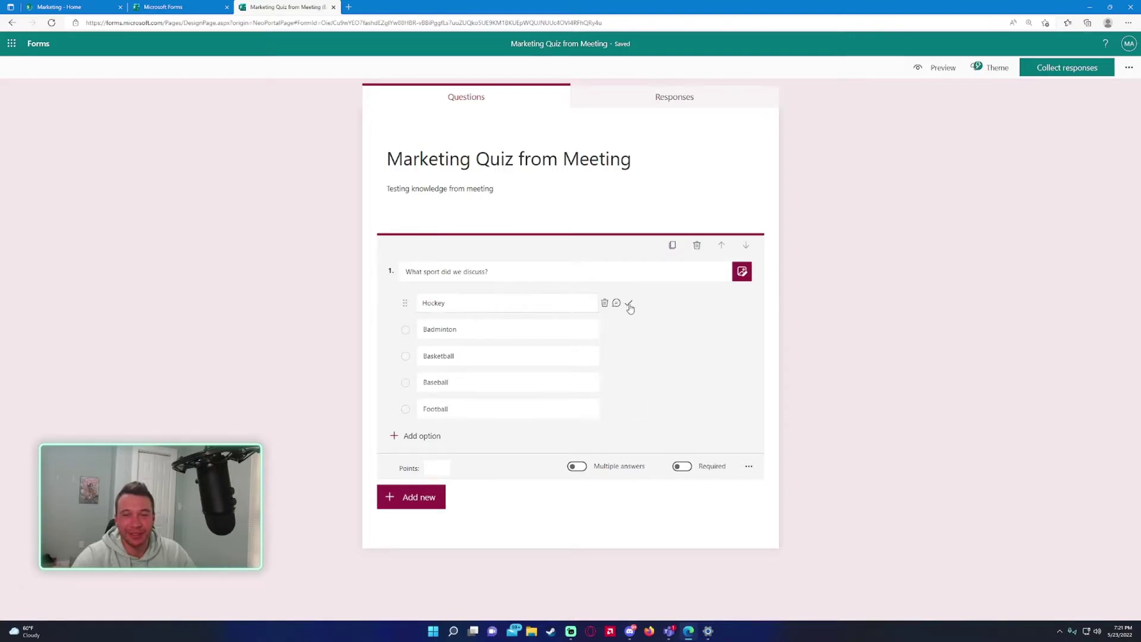
Mark Hockey as the correct answer and make the sport question worth 20 points.
left_click(629, 304)
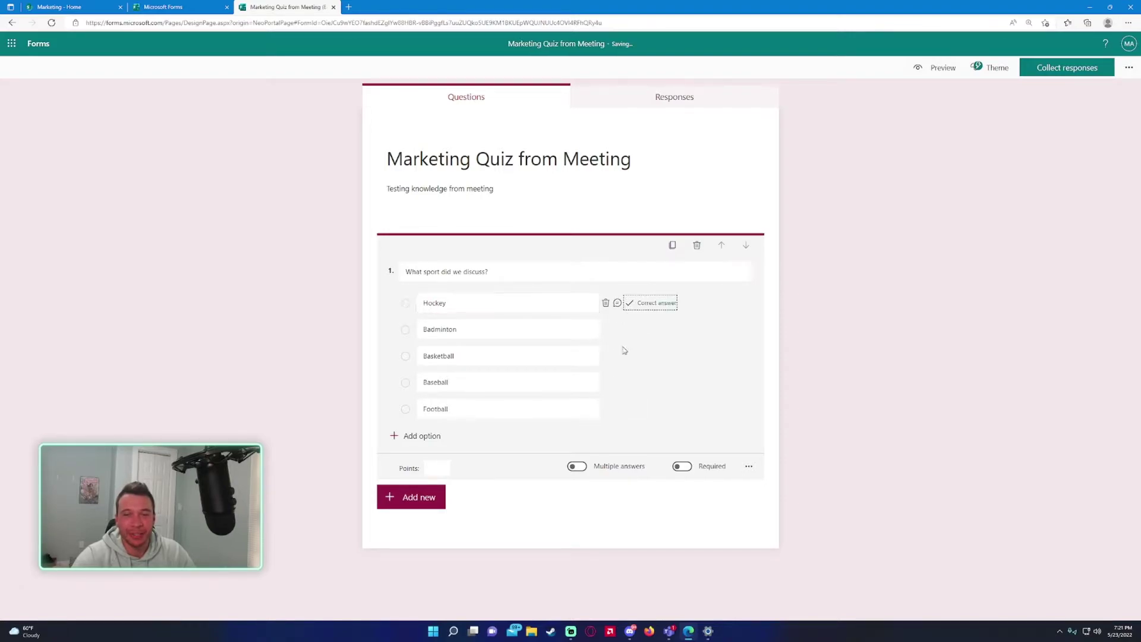
left_click(825, 384)
left_click(568, 292)
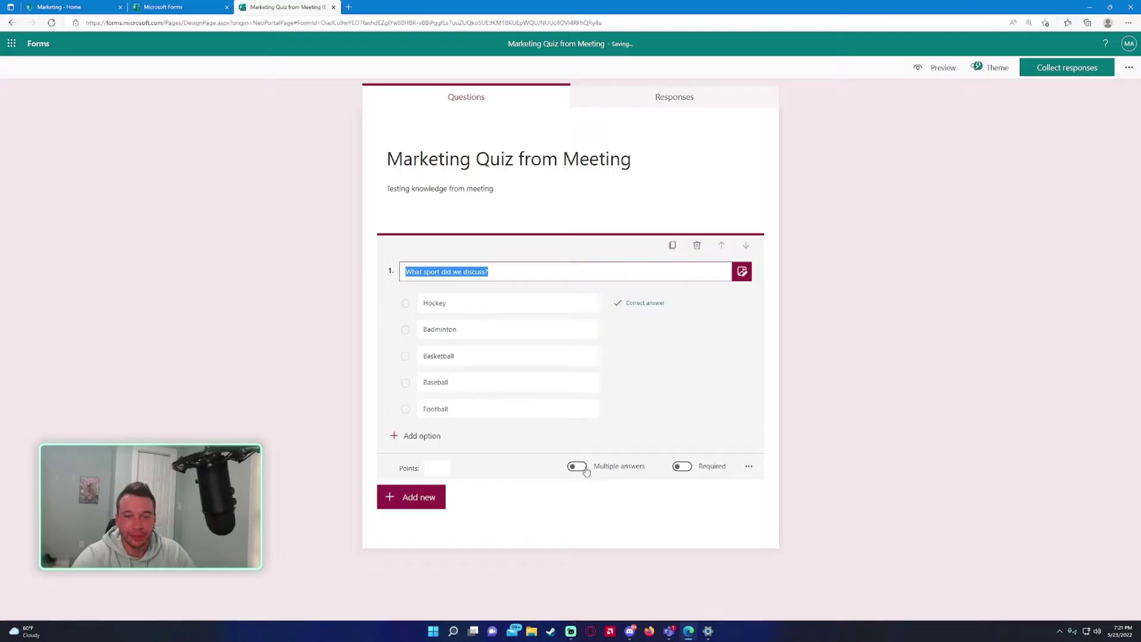
left_click(437, 468)
type("20")
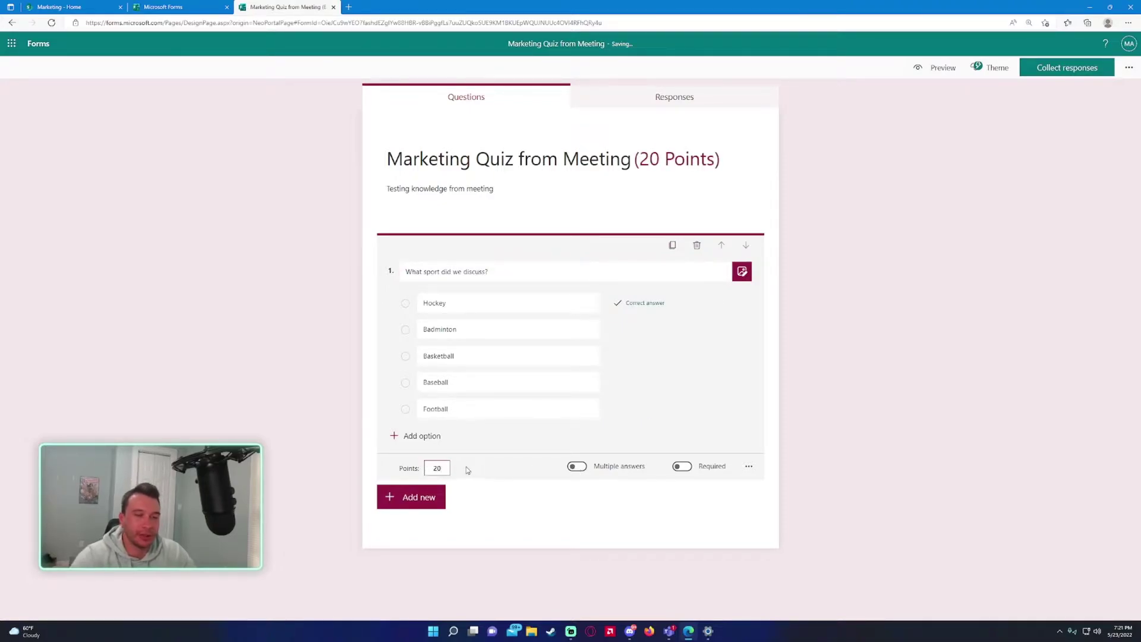
left_click(852, 440)
Make the sport question required.
left_click(620, 387)
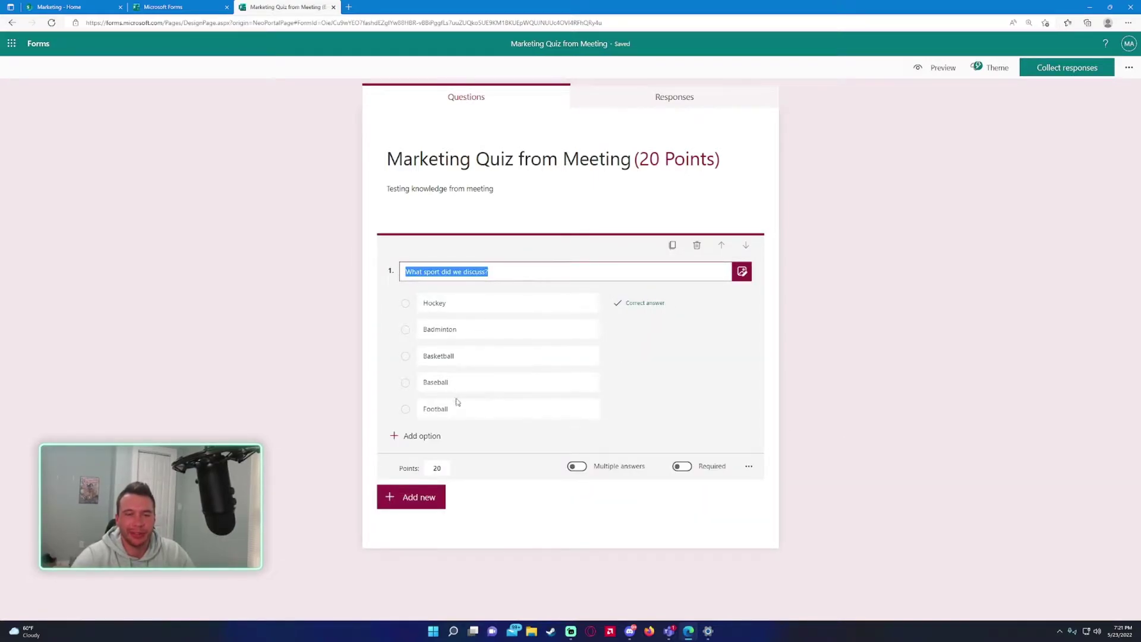
left_click(691, 472)
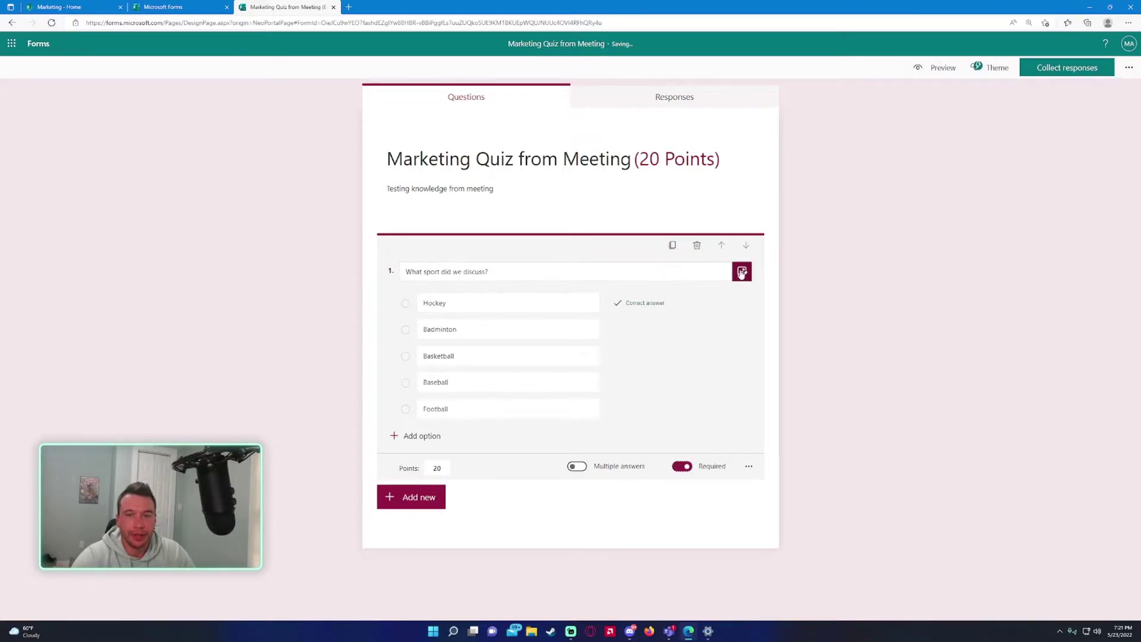
left_click(513, 427)
left_click(437, 410)
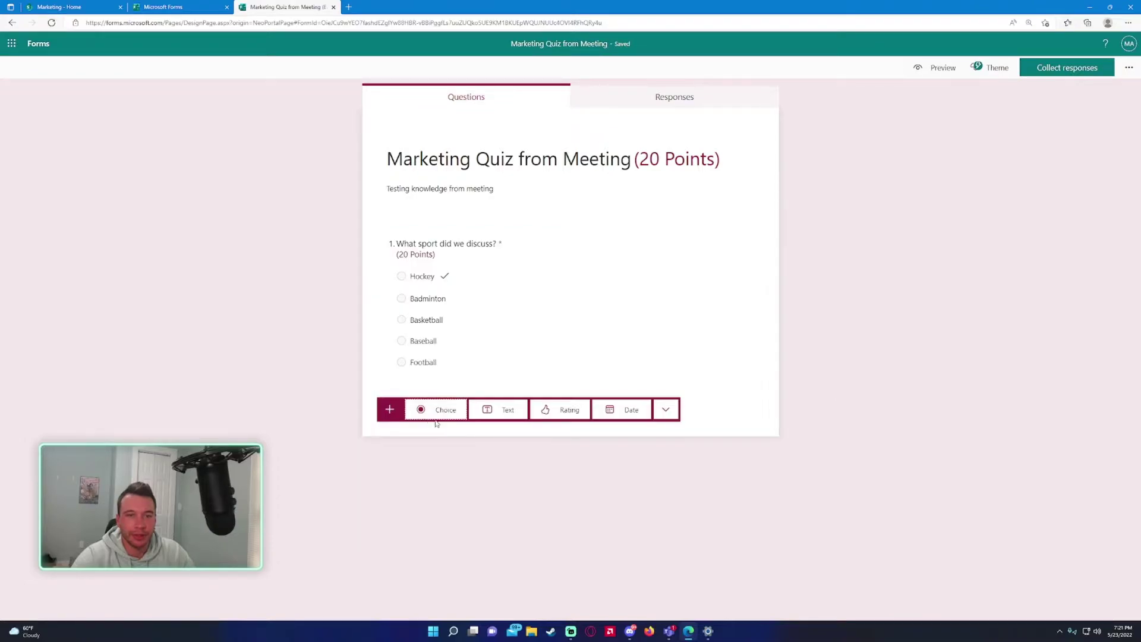
Add text question 'What is my name?' with Michael as a correct answer.
left_click(498, 412)
type("What is my name?")
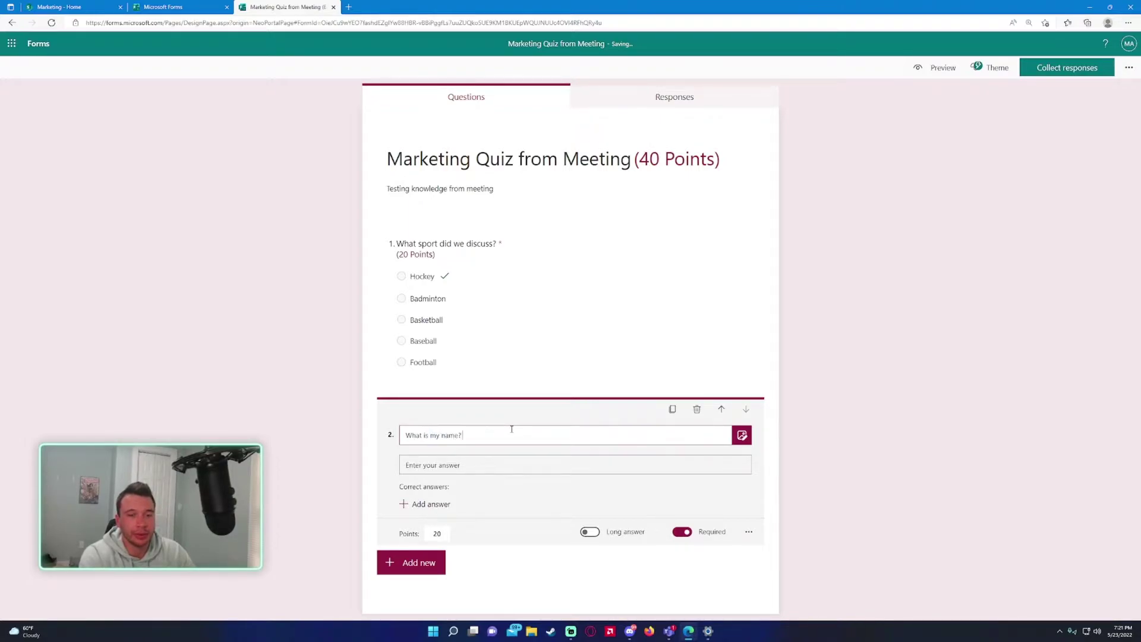
key("Tab")
key("Tab")
key("Tab")
left_click(437, 504)
type("Michael")
key("Return")
Add Joe and Kenny as extra correct answers, then delete both, leaving only Michael.
left_click(487, 504)
type("Joe")
key("Return")
type("Kenny")
key("Return")
left_click(437, 504)
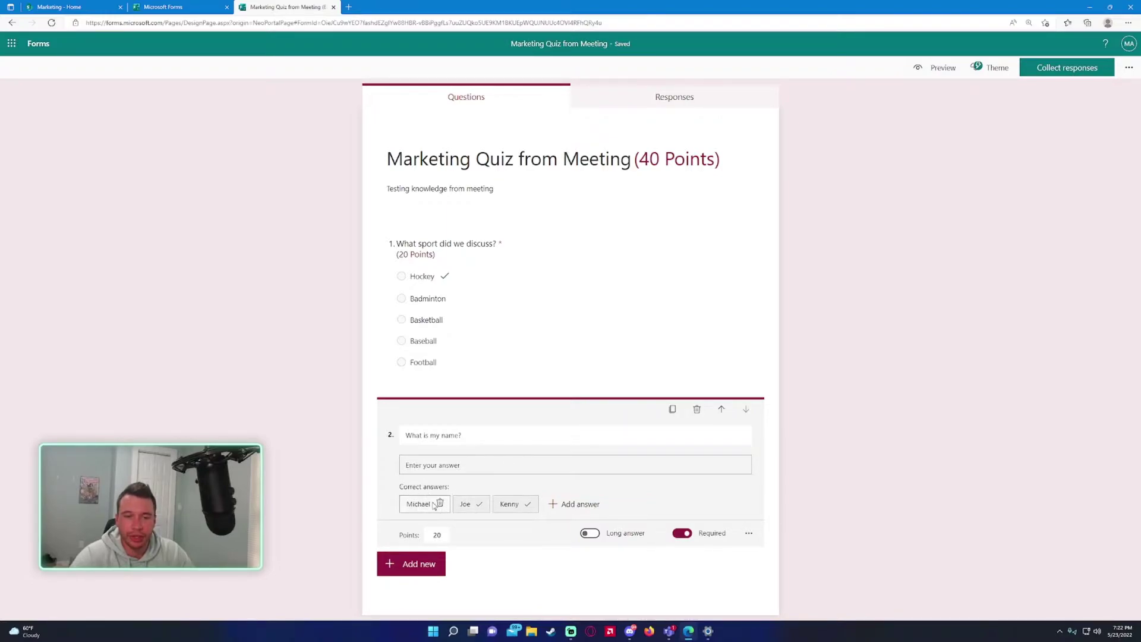
left_click(480, 506)
left_click(488, 505)
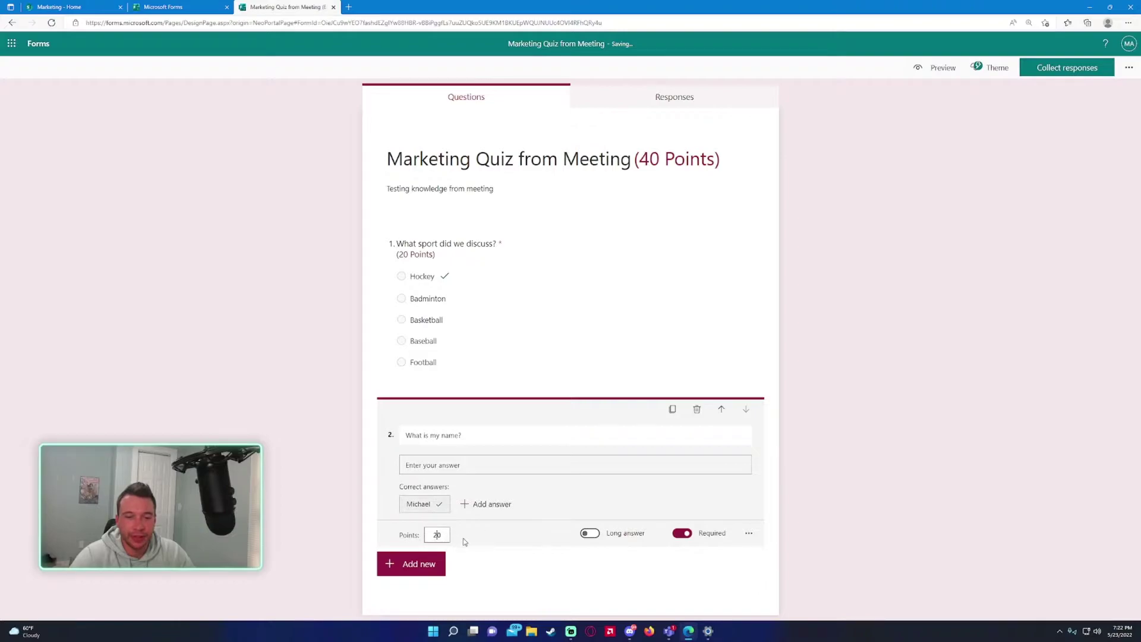
Make the name question worth 10 points and keep it required.
left_click(444, 535)
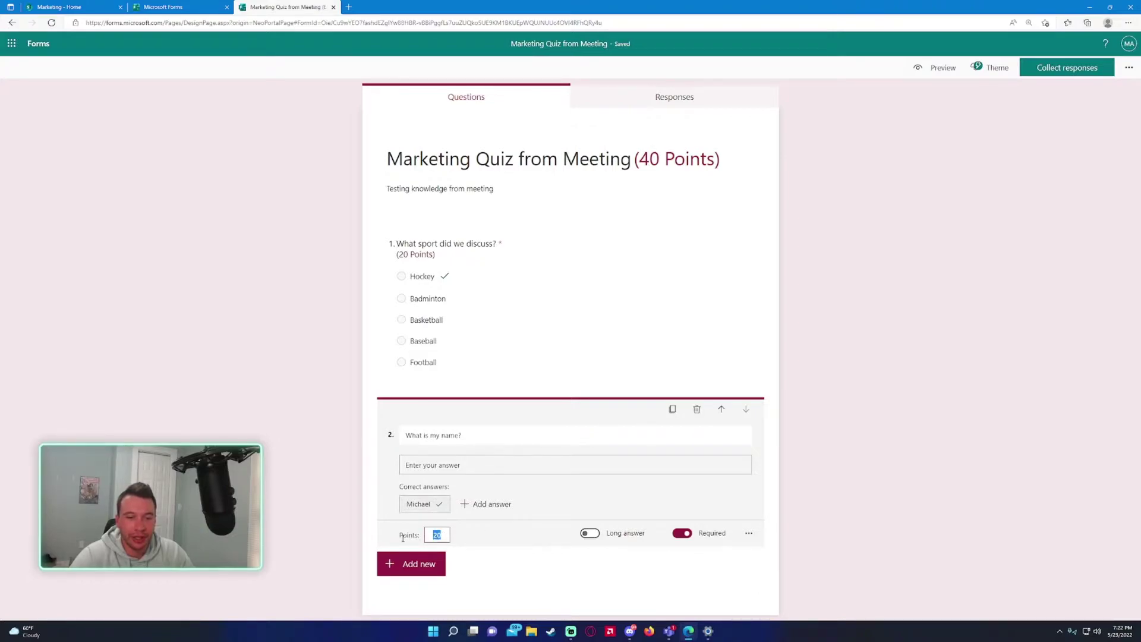
type("10")
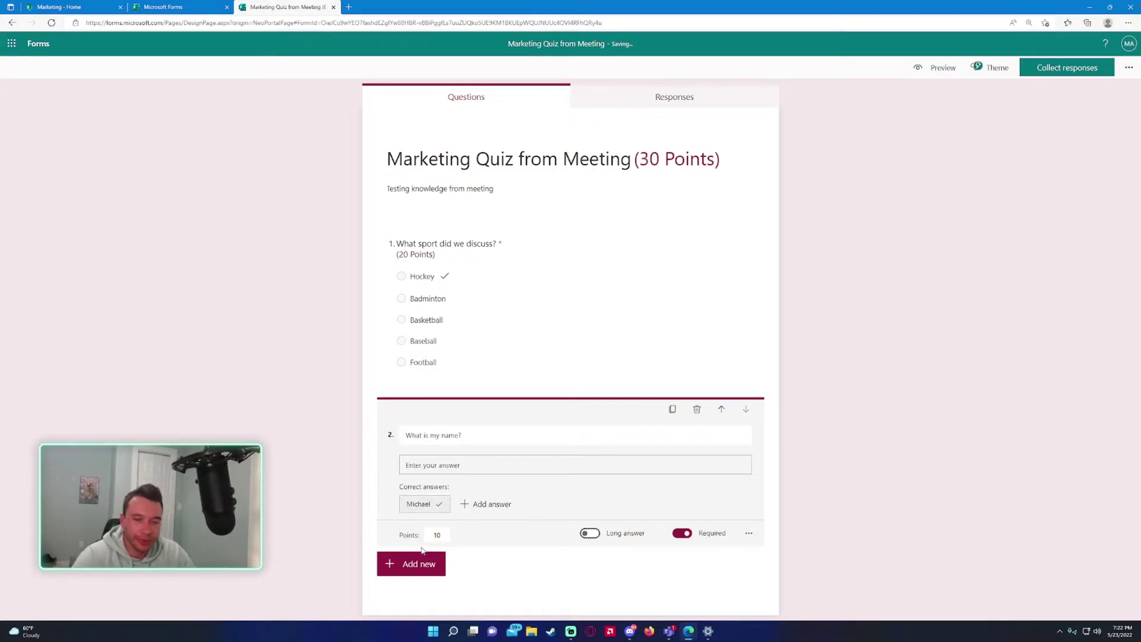
left_click(861, 468)
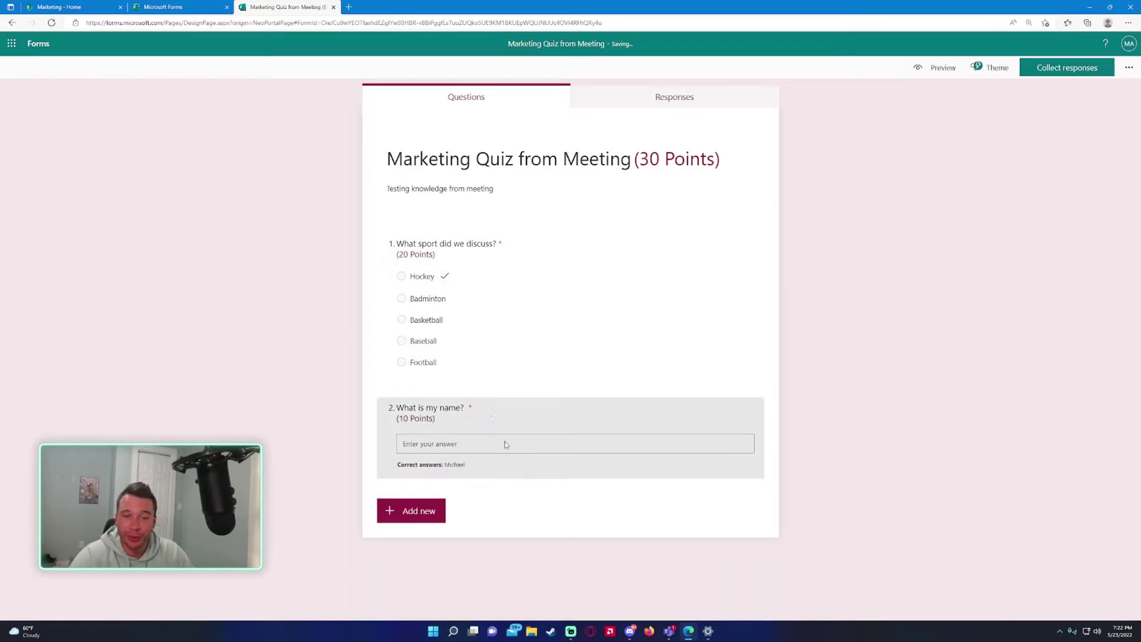
left_click(477, 477)
left_click(748, 537)
left_click(844, 507)
left_click(651, 482)
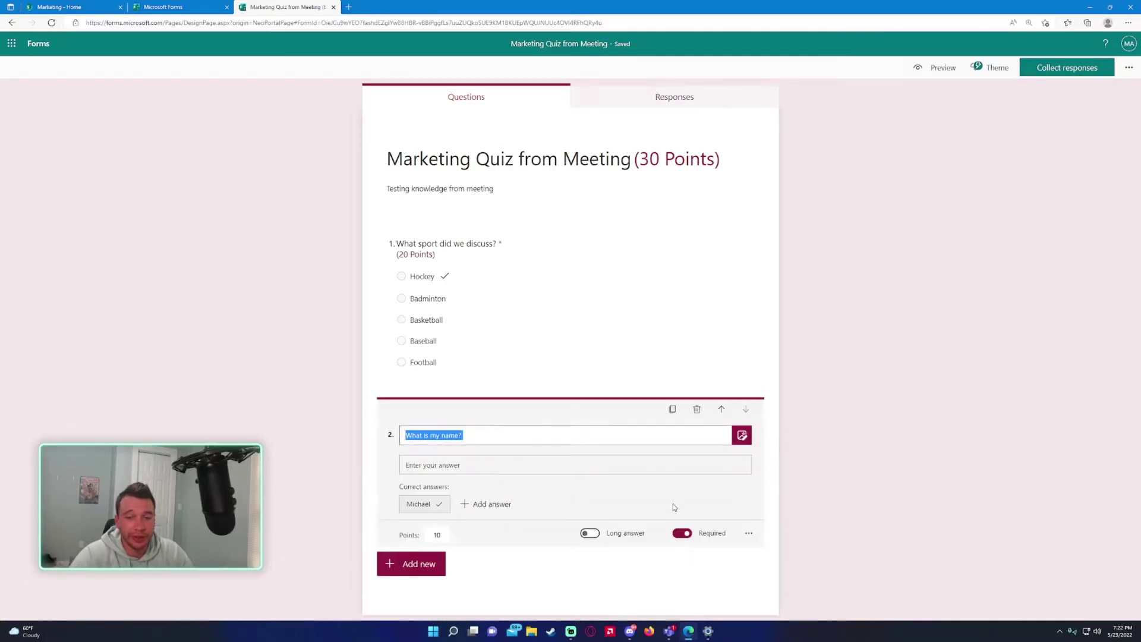
left_click(591, 534)
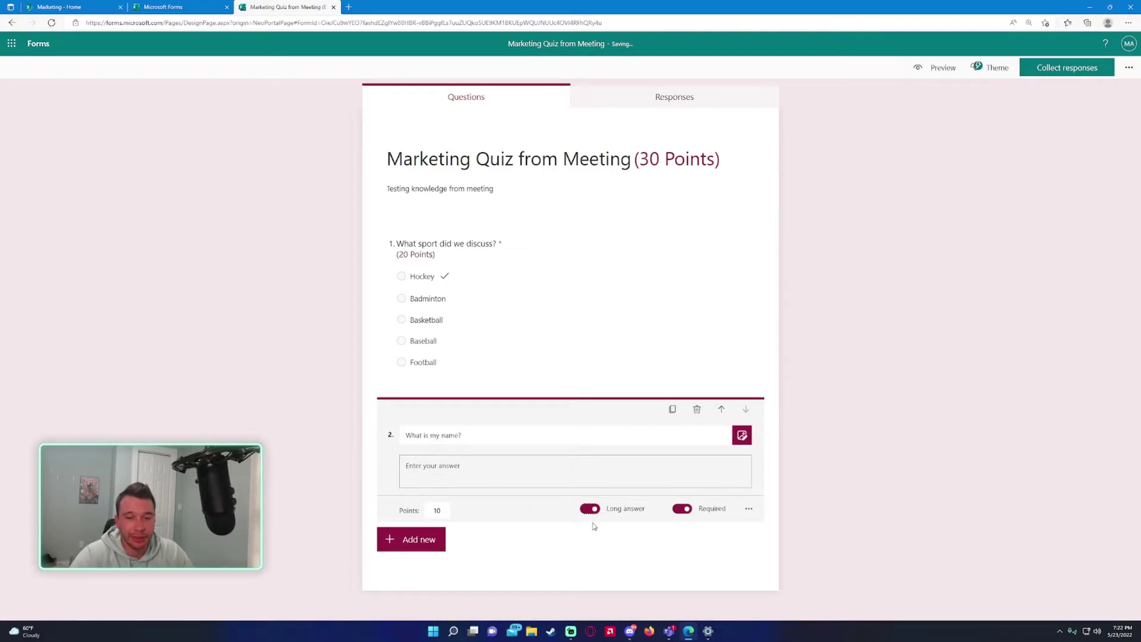
left_click(920, 548)
left_click(418, 511)
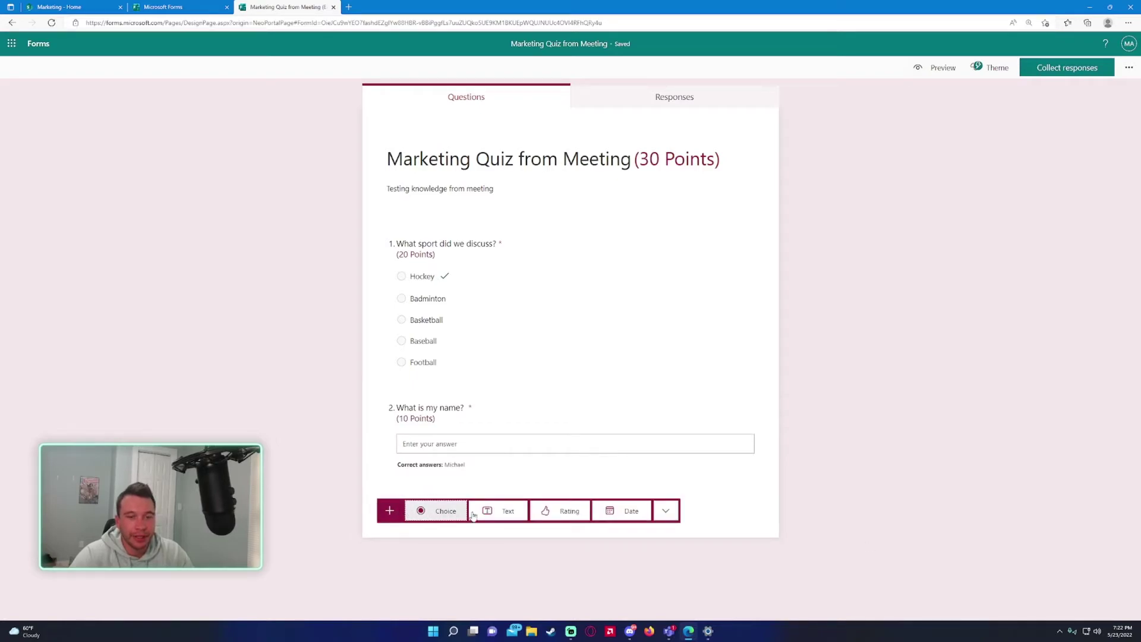
left_click(546, 513)
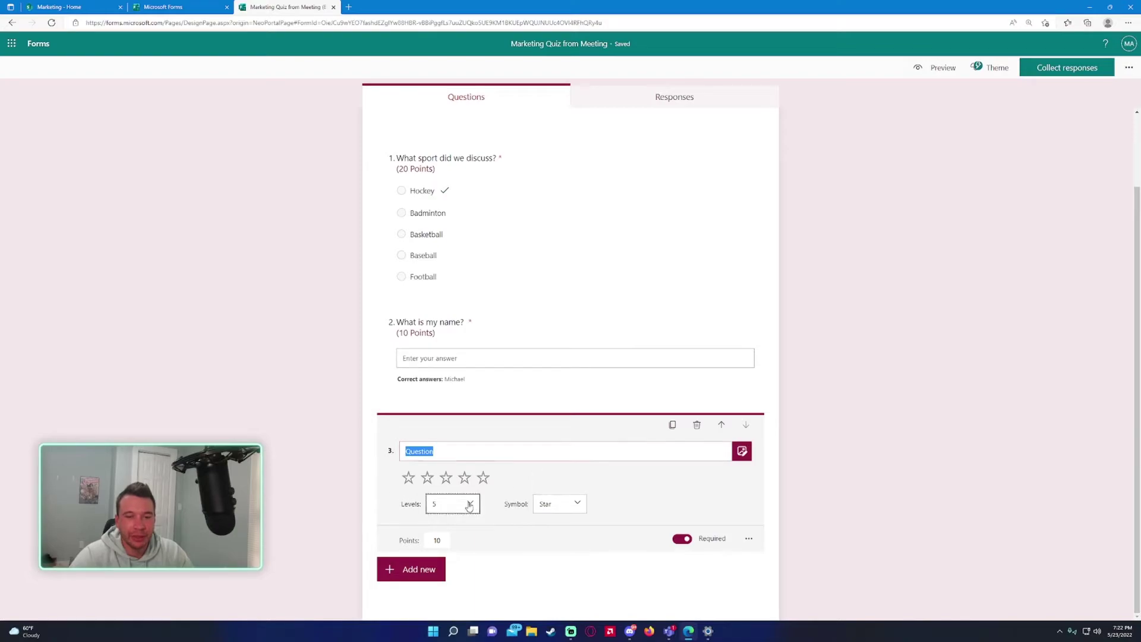
left_click(466, 503)
left_click(577, 505)
left_click(561, 525)
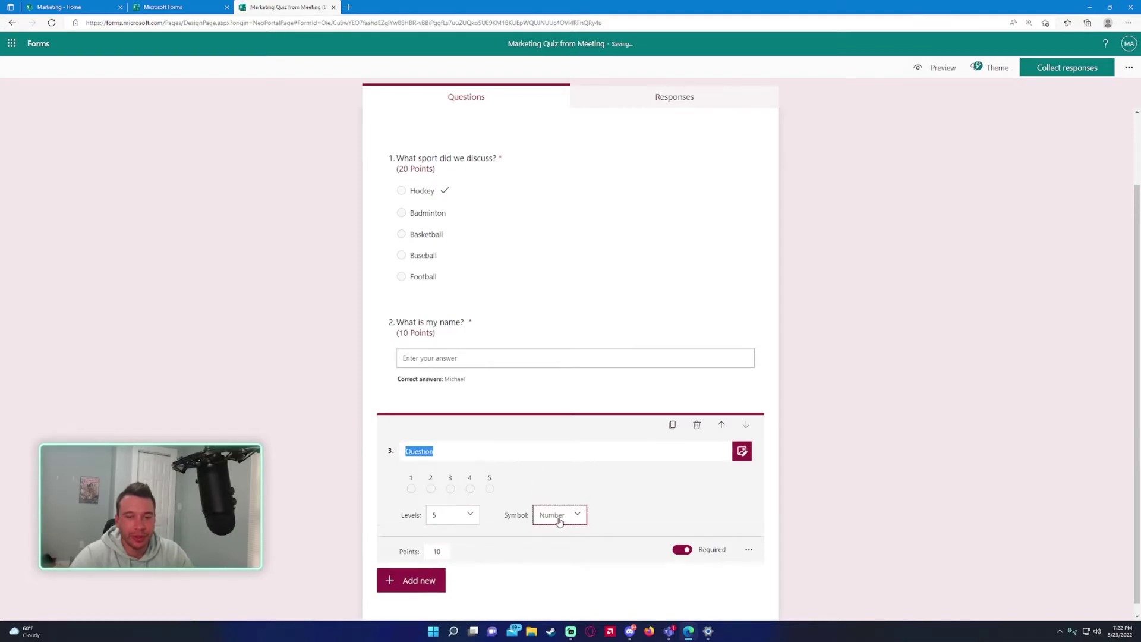
left_click(569, 505)
left_click(555, 544)
left_click(455, 518)
left_click(597, 511)
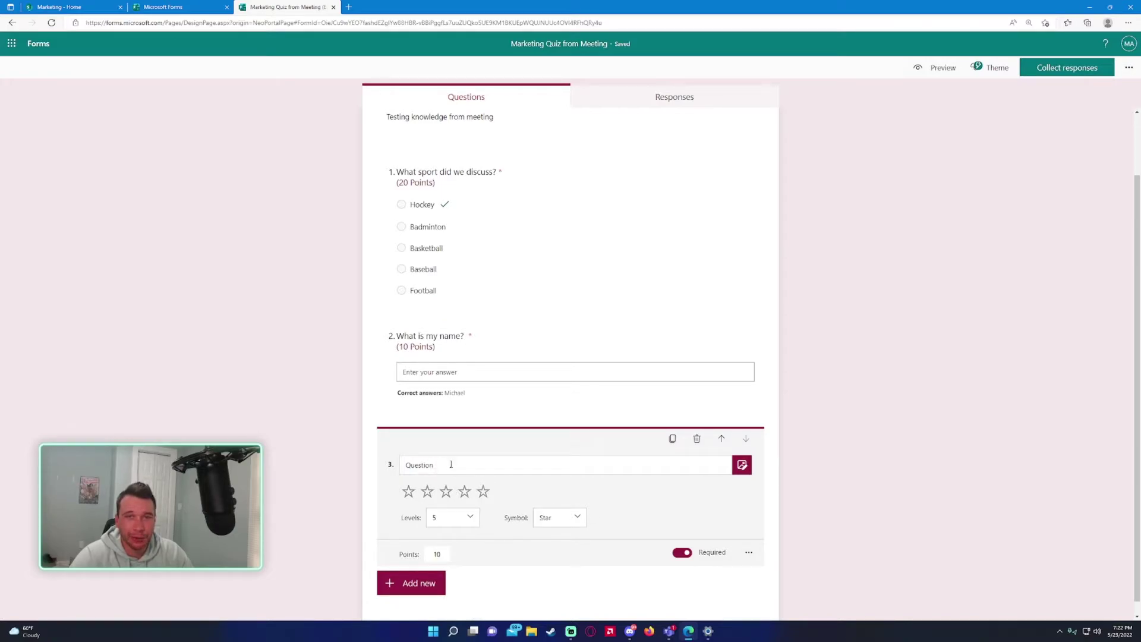
left_click(444, 554)
key("BackSpace")
key("Tab")
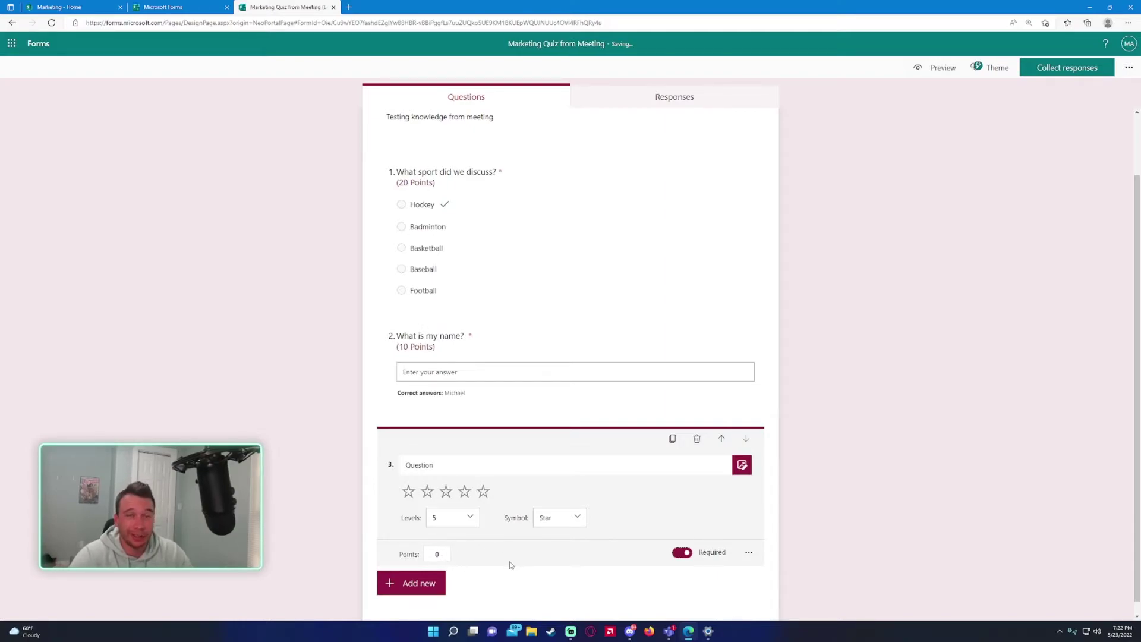
left_click(588, 567)
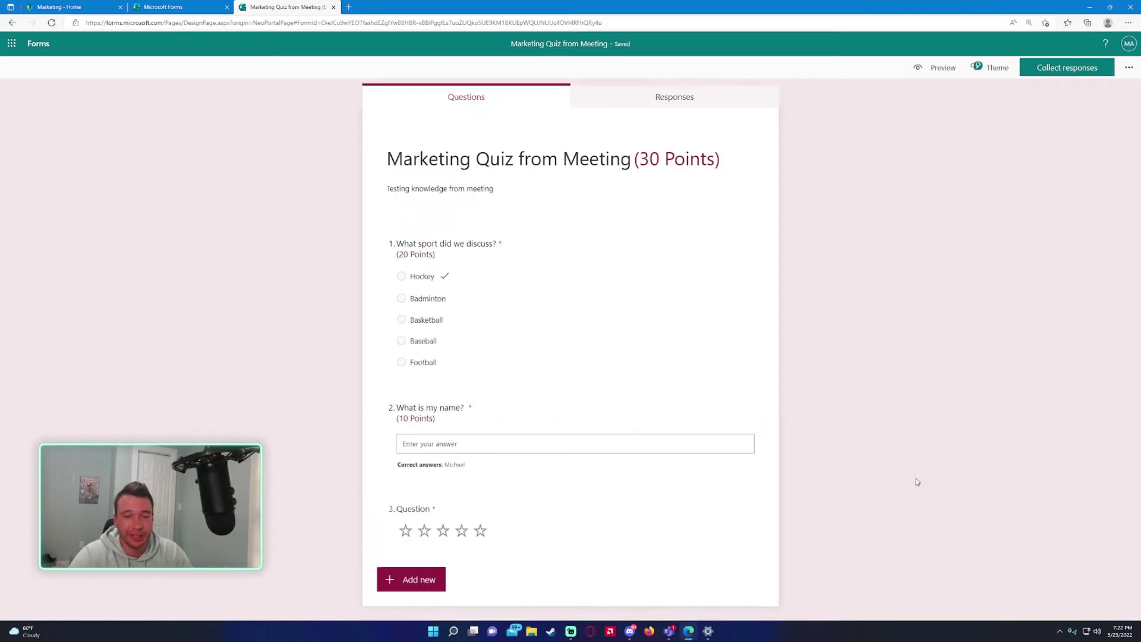
left_click(500, 526)
left_click(470, 526)
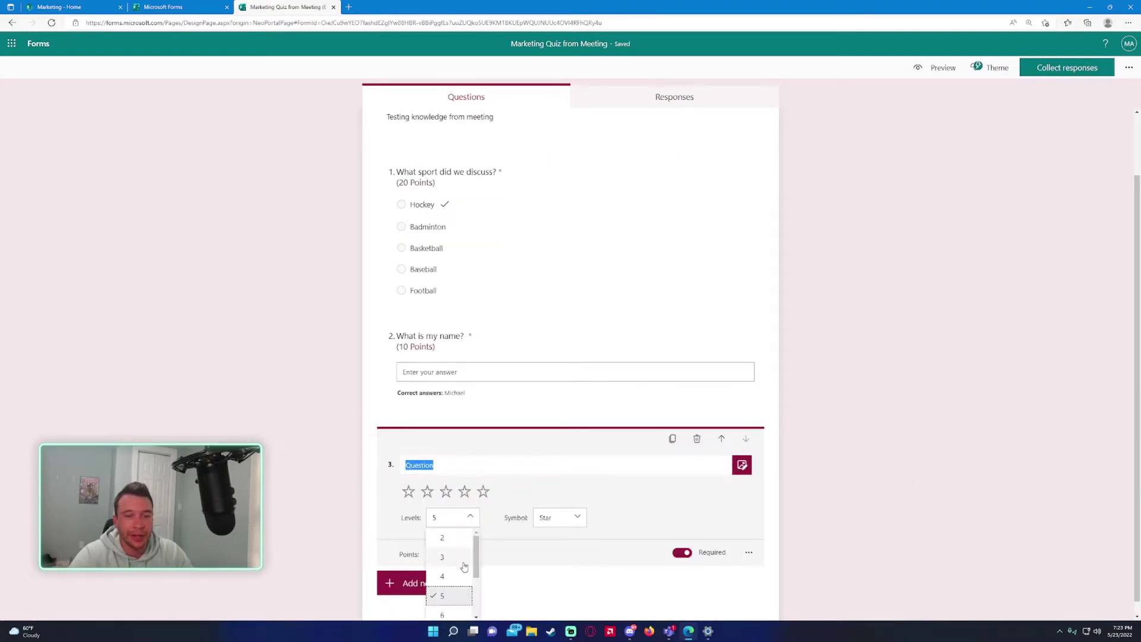
scroll(450, 561, "down", 2)
scroll(626, 525, "up", 1)
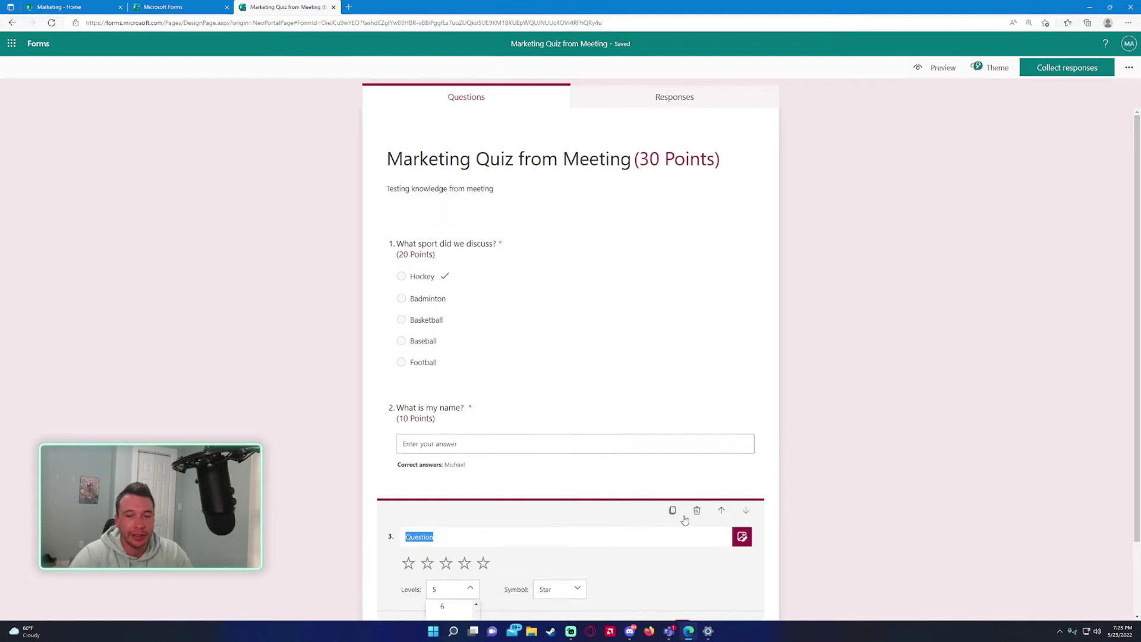
scroll(685, 520, "down", 1)
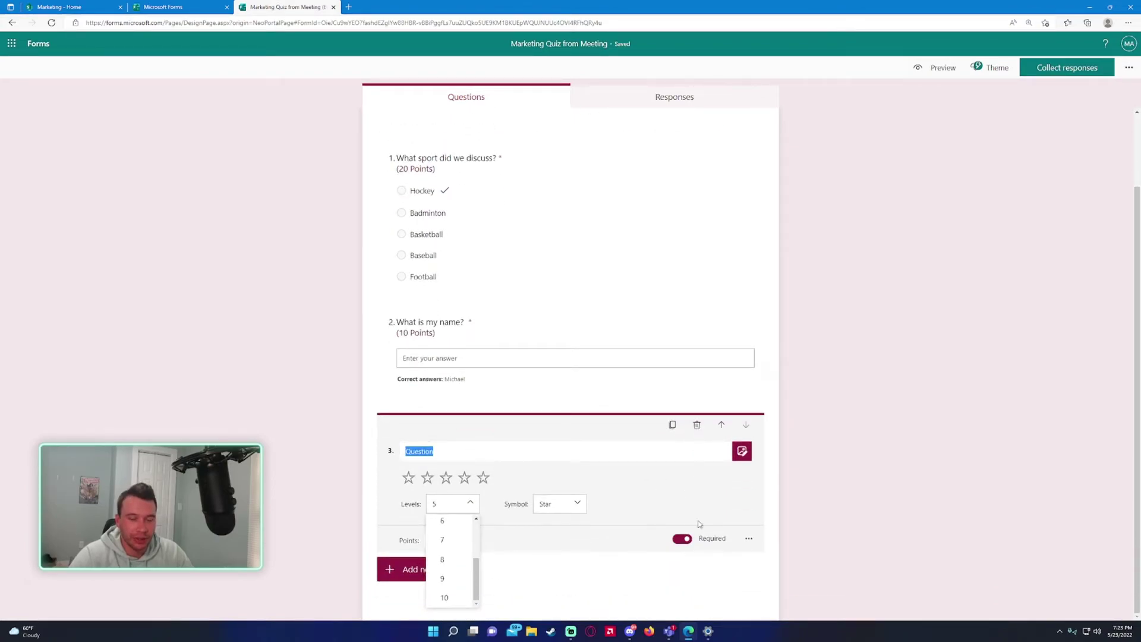
left_click(616, 518)
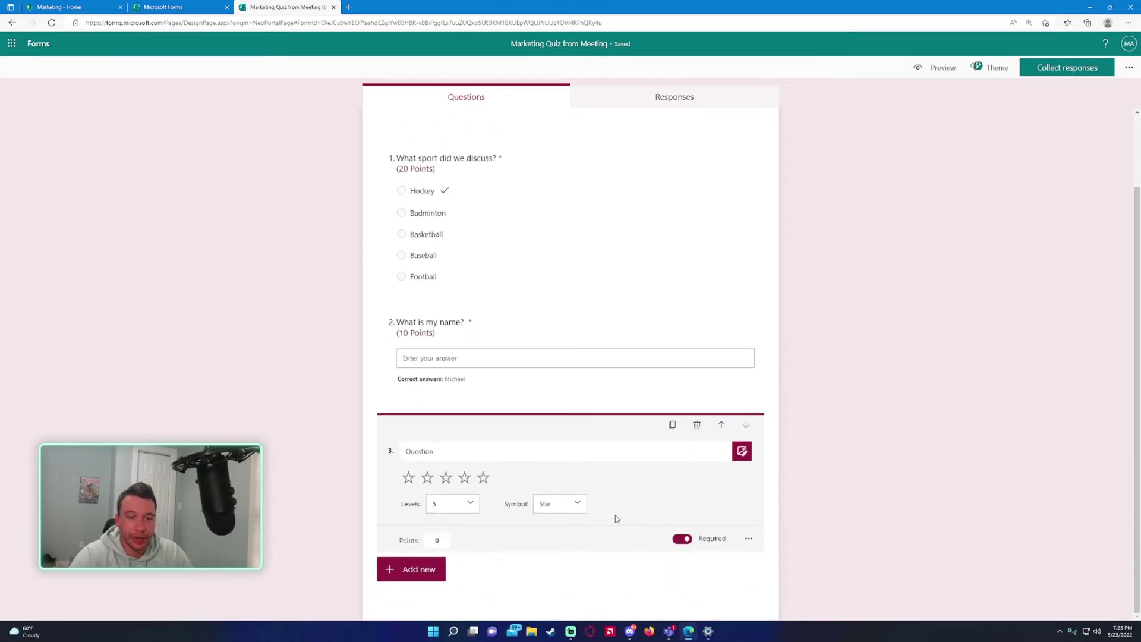
left_click(698, 427)
left_click(423, 511)
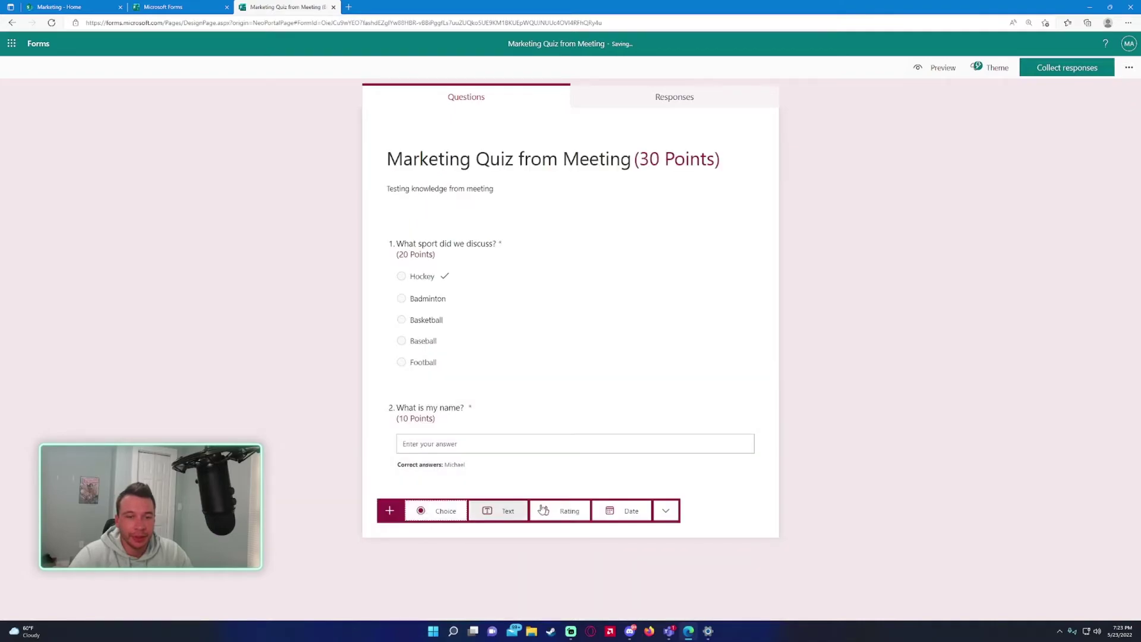
left_click(622, 511)
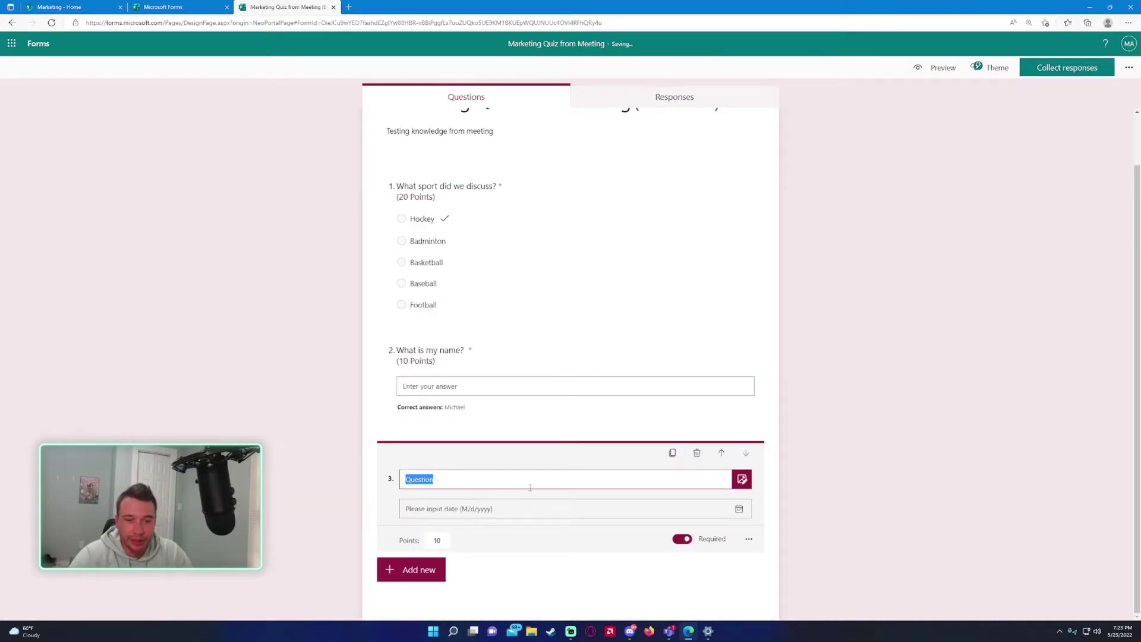
type("What date did we ")
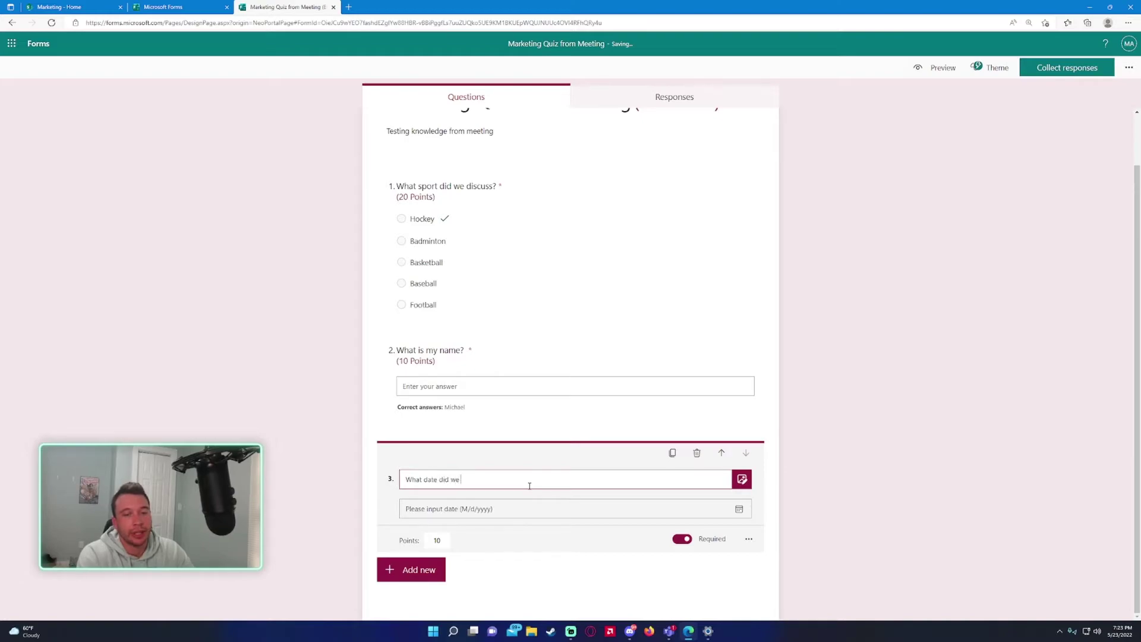
type("have the meeting?")
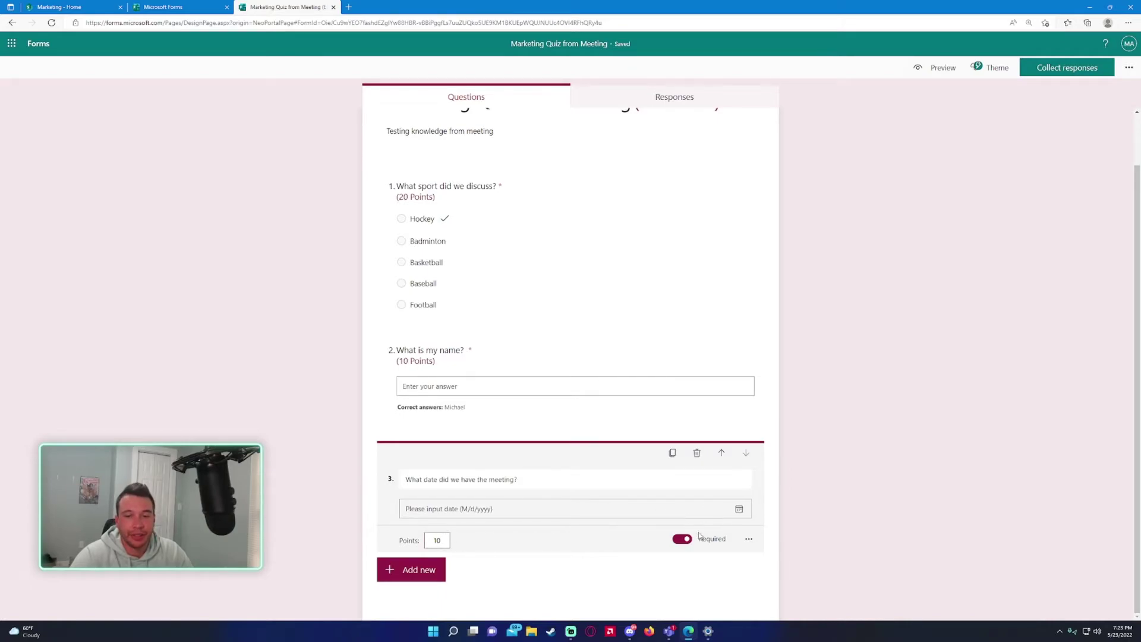
left_click(749, 540)
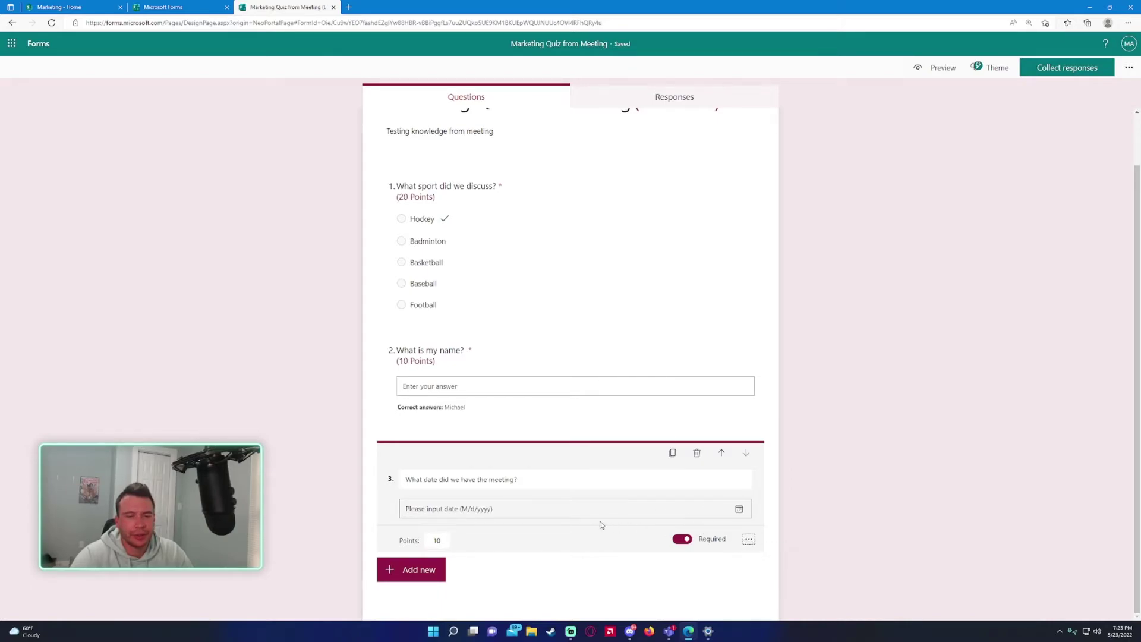
left_click(437, 539)
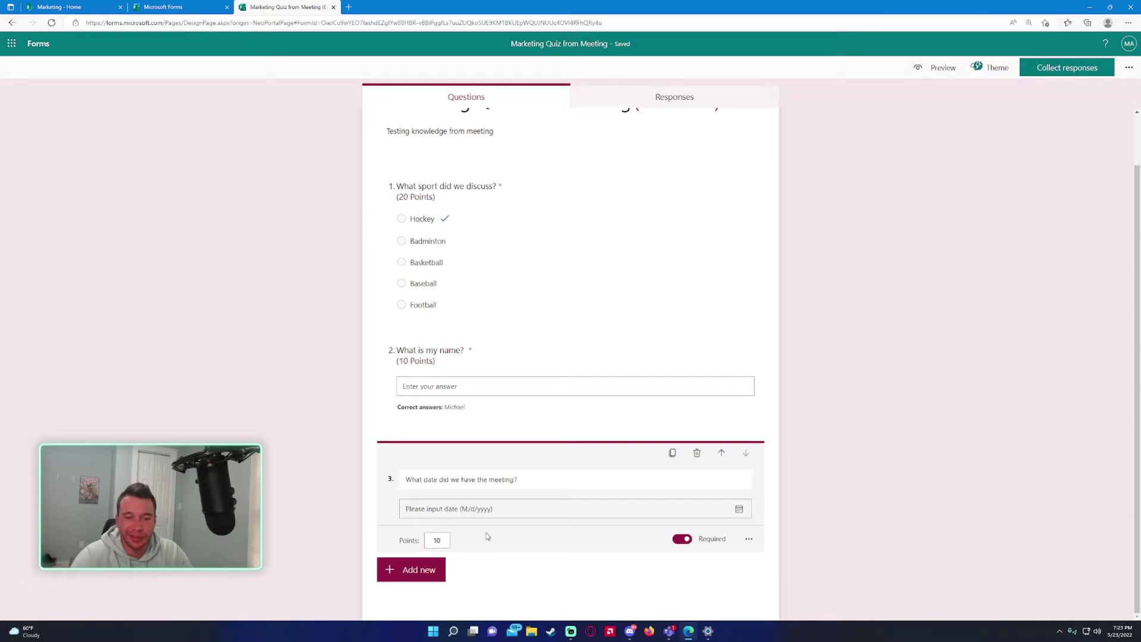
key("BackSpace")
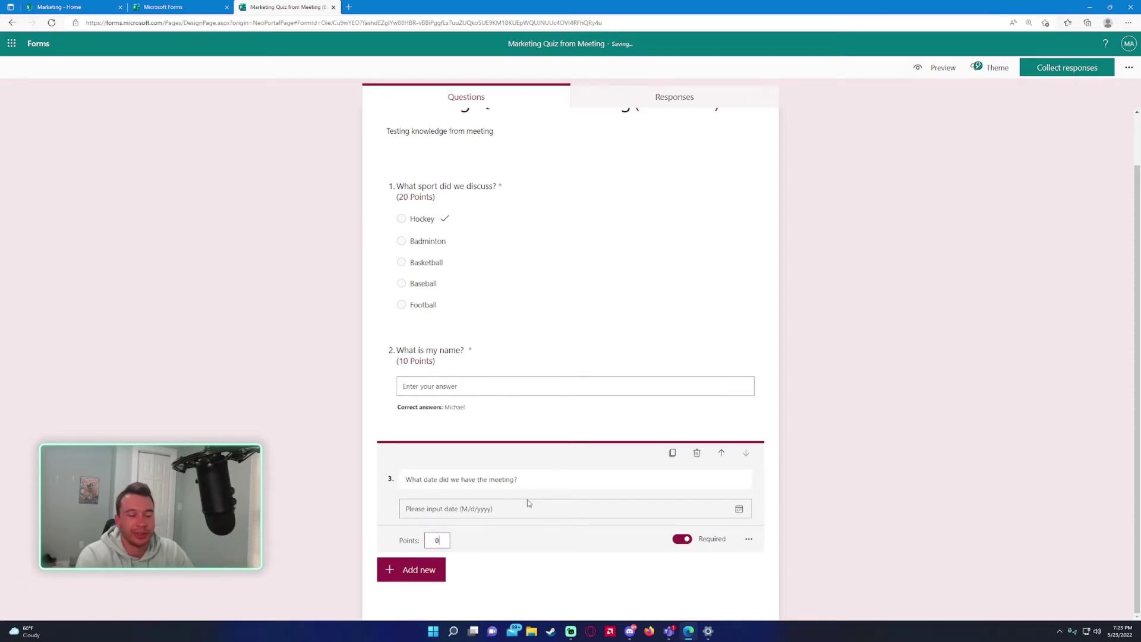
left_click(528, 504)
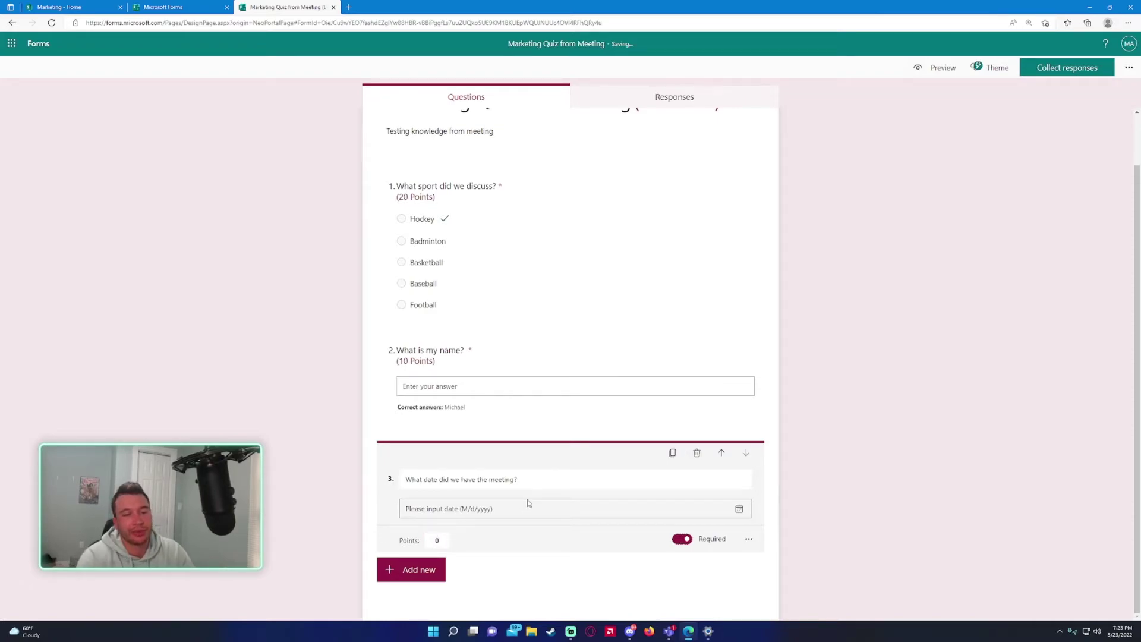
left_click(698, 456)
Add a third multiple-choice question titled 'What is 5 + 1?'.
left_click(421, 516)
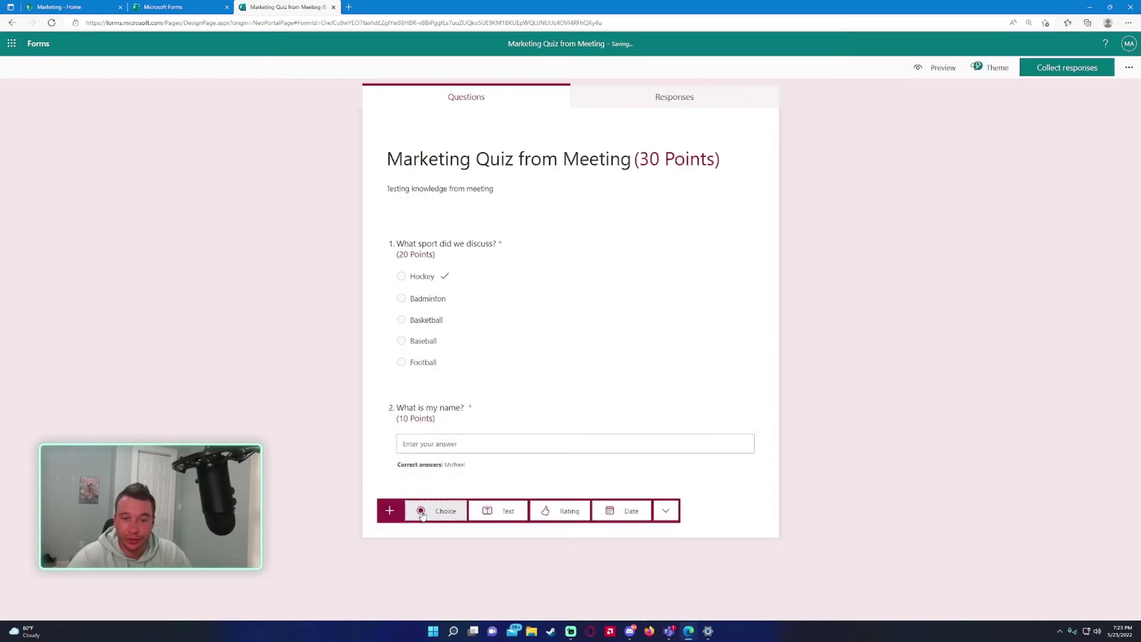
left_click(665, 510)
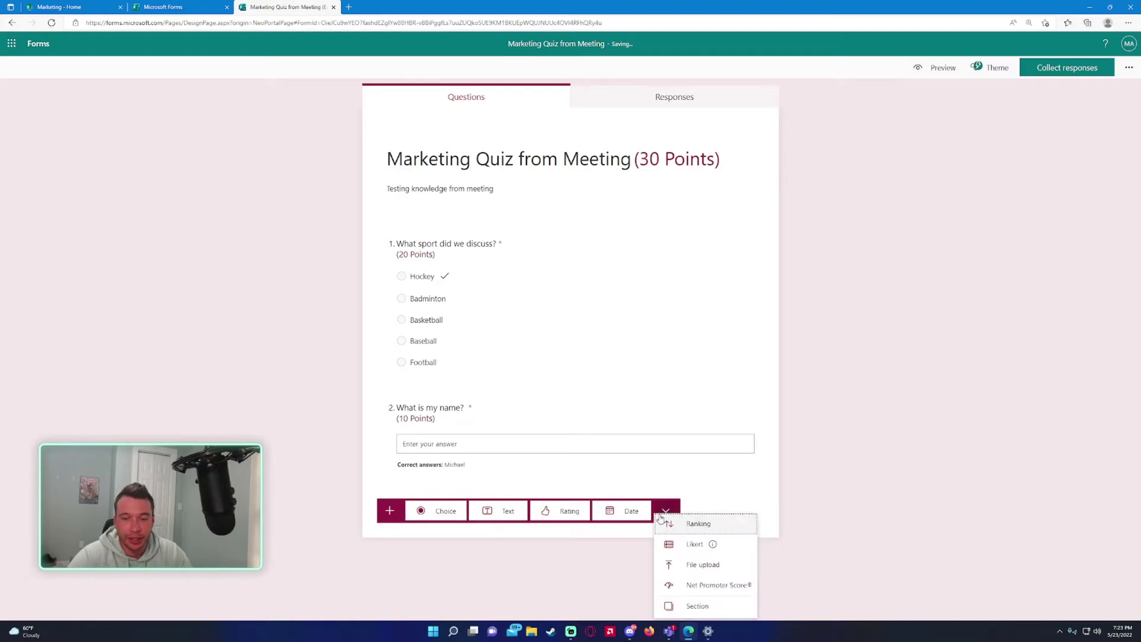
left_click(446, 513)
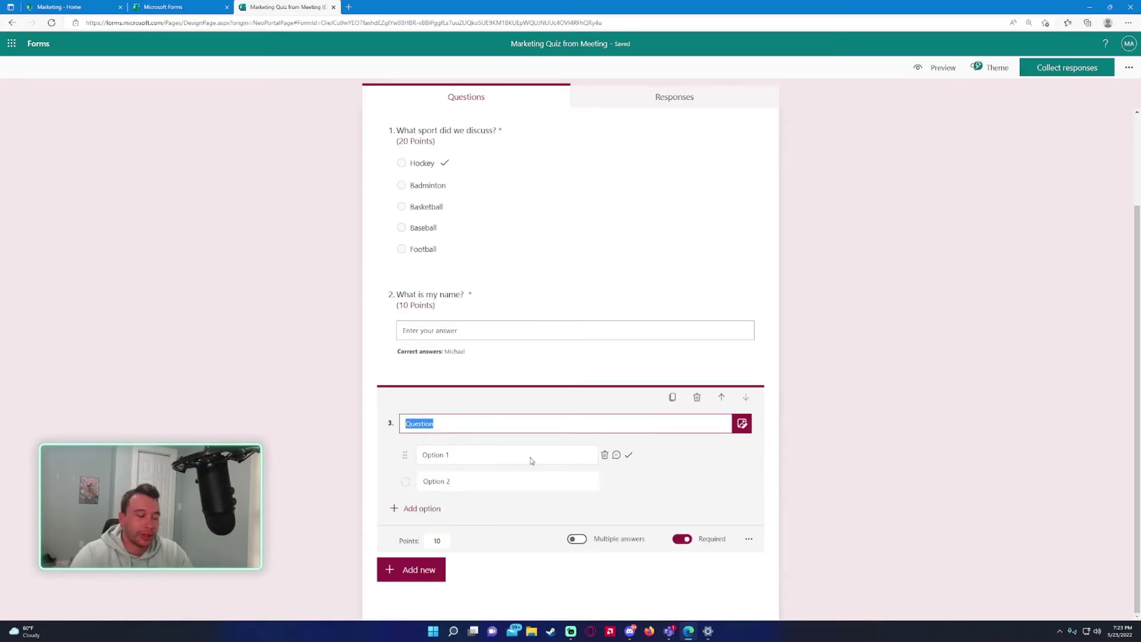
type("What is")
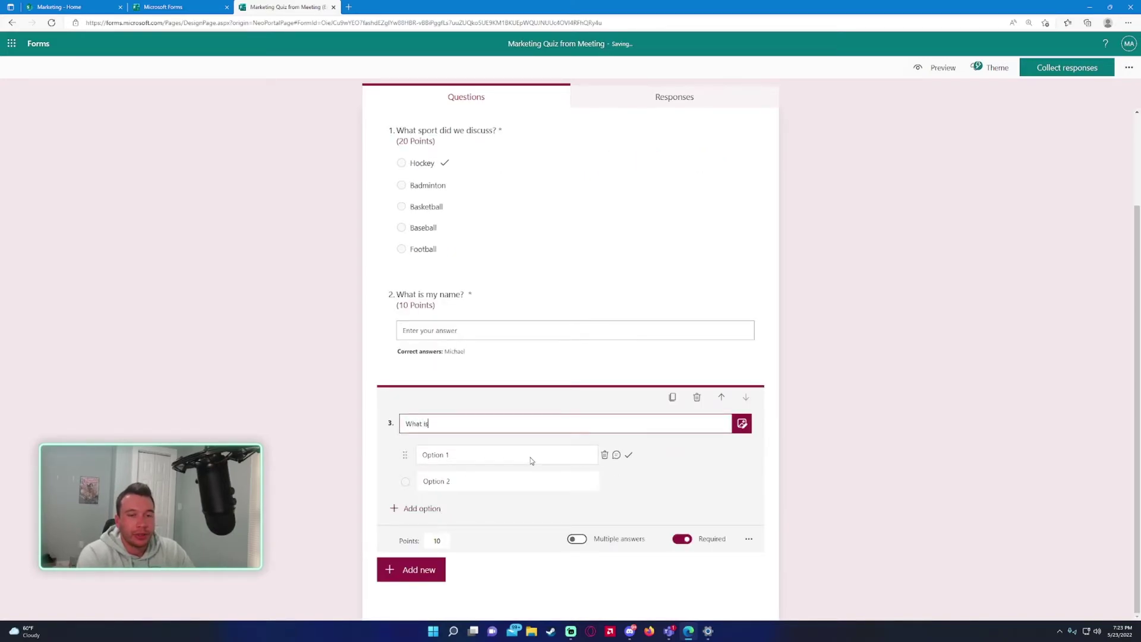
type("S")
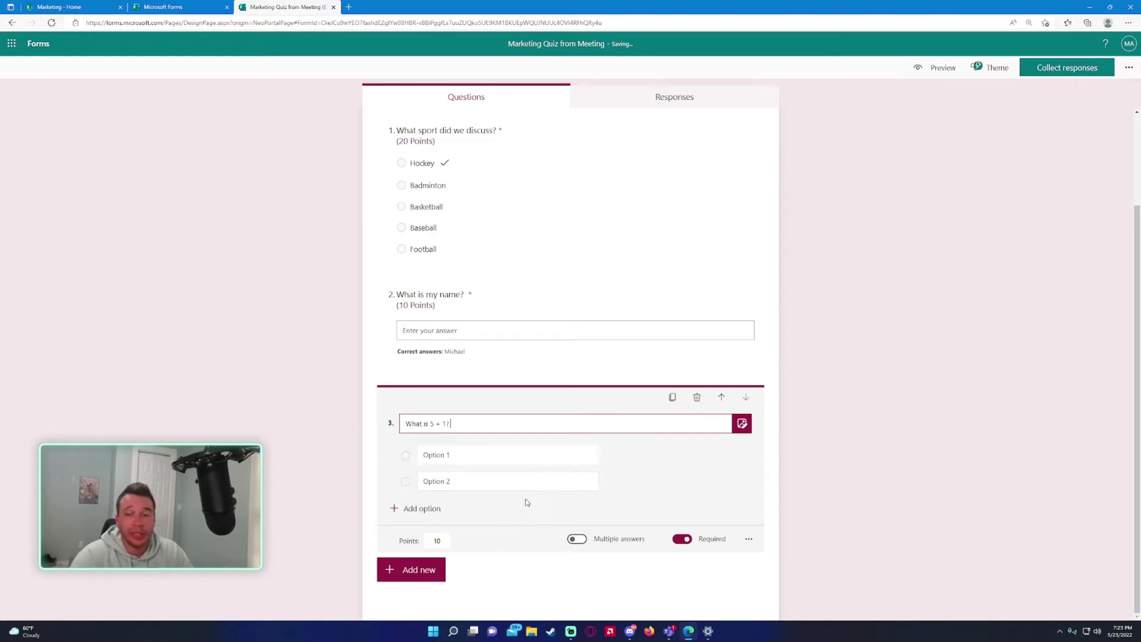
left_click(750, 541)
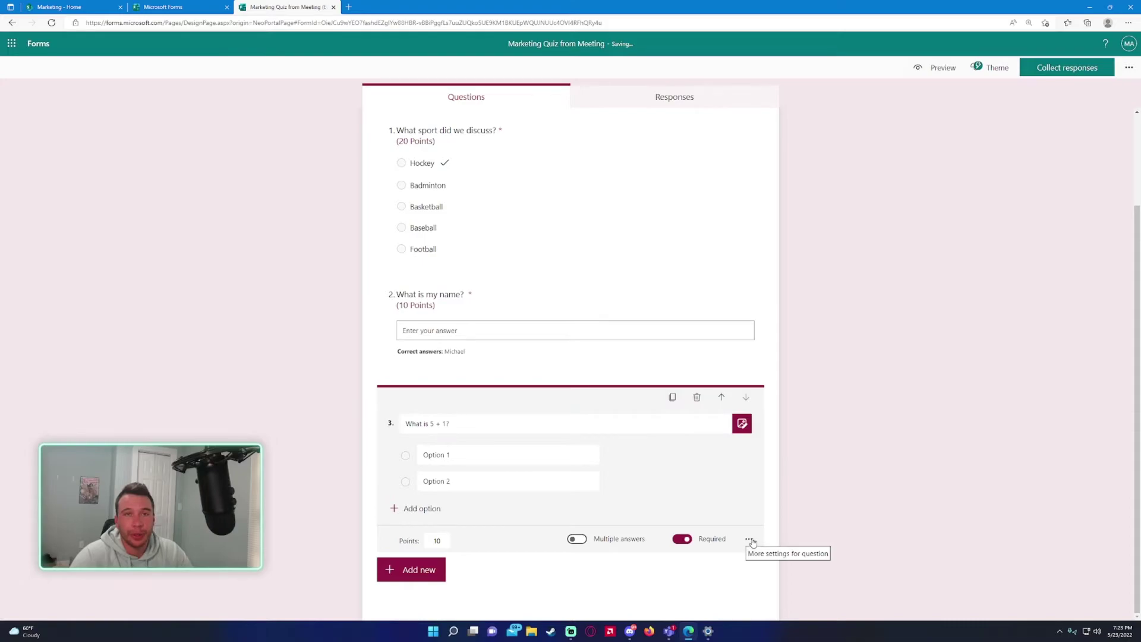
Show question 3's extra options (Shuffle options, Drop-down, Math).
left_click(749, 542)
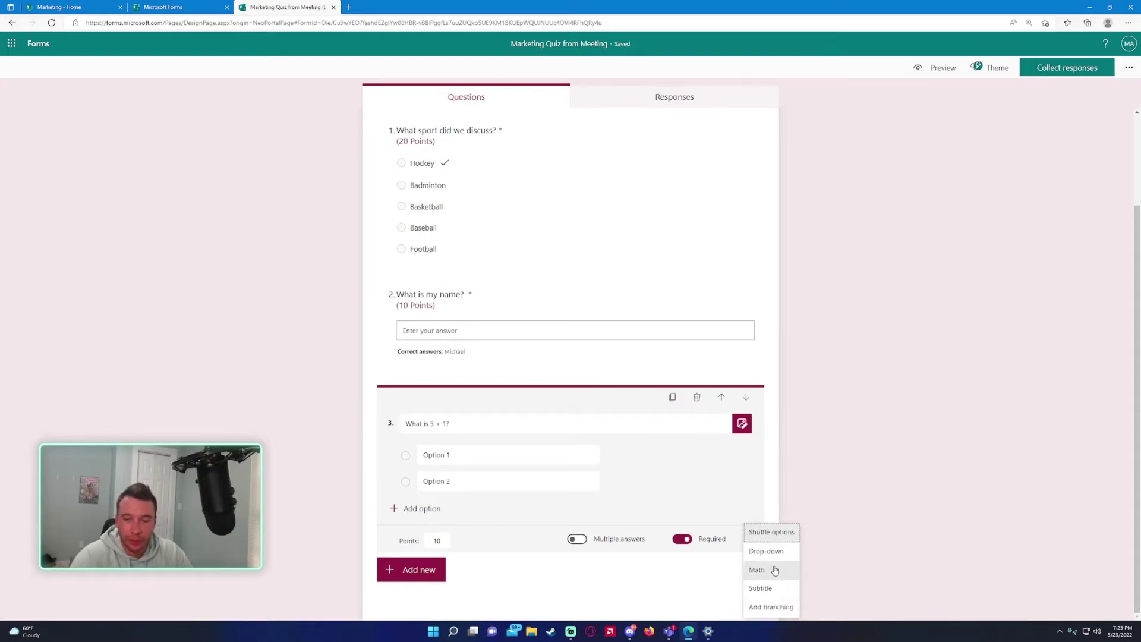
left_click(841, 546)
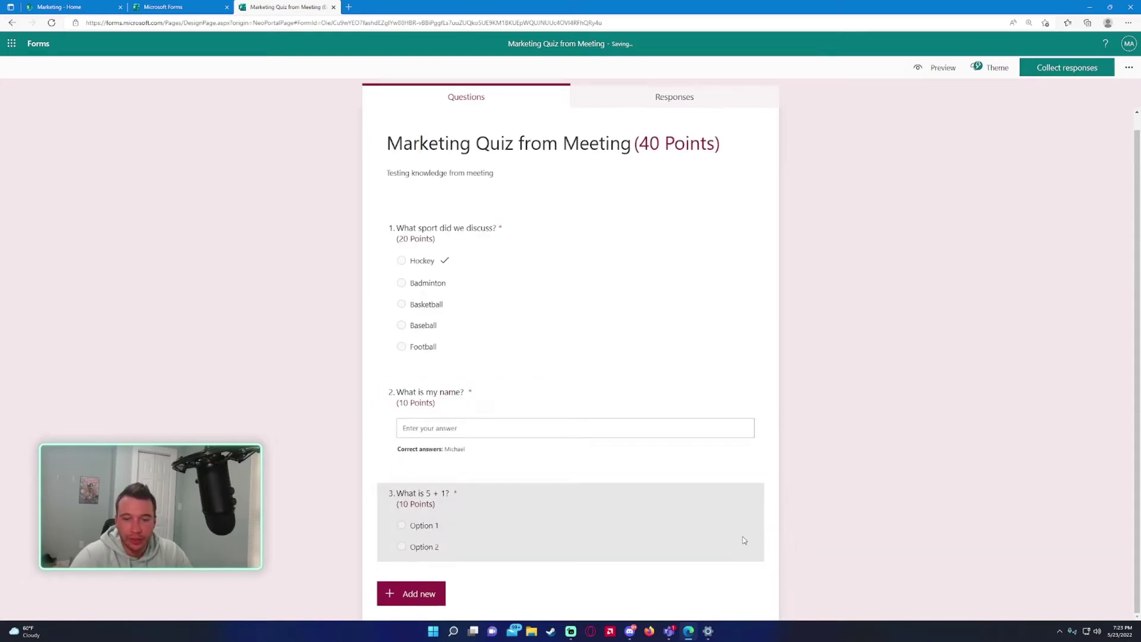
left_click(744, 541)
left_click(750, 540)
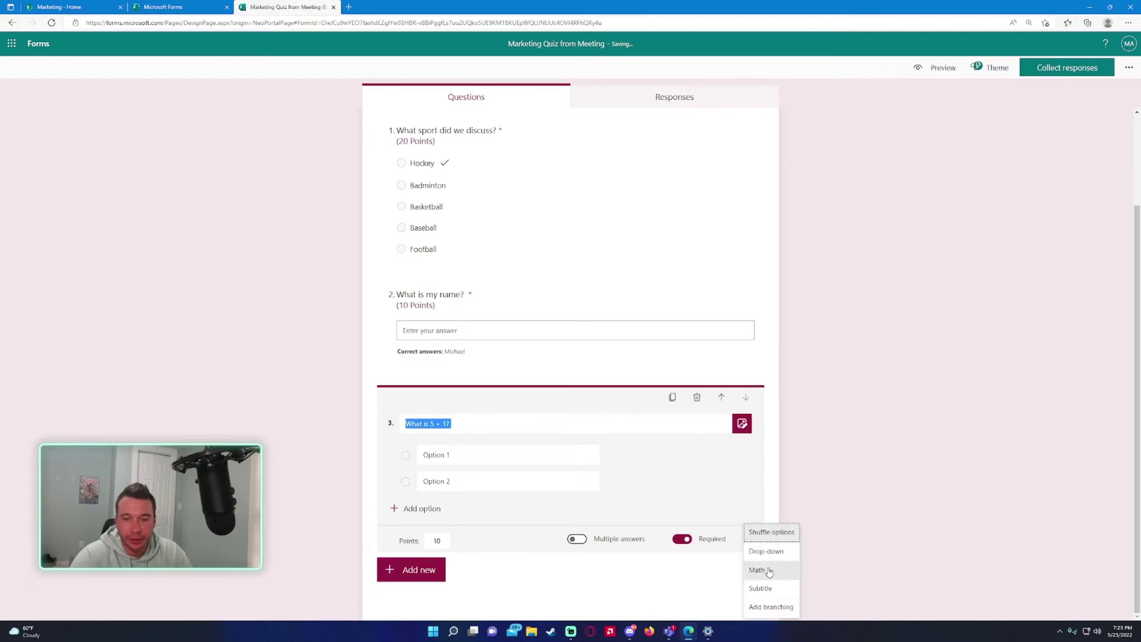
Make question 3 a math question '5 + 1 =' with suggested options 6 (correct), 4 and 3.
left_click(759, 570)
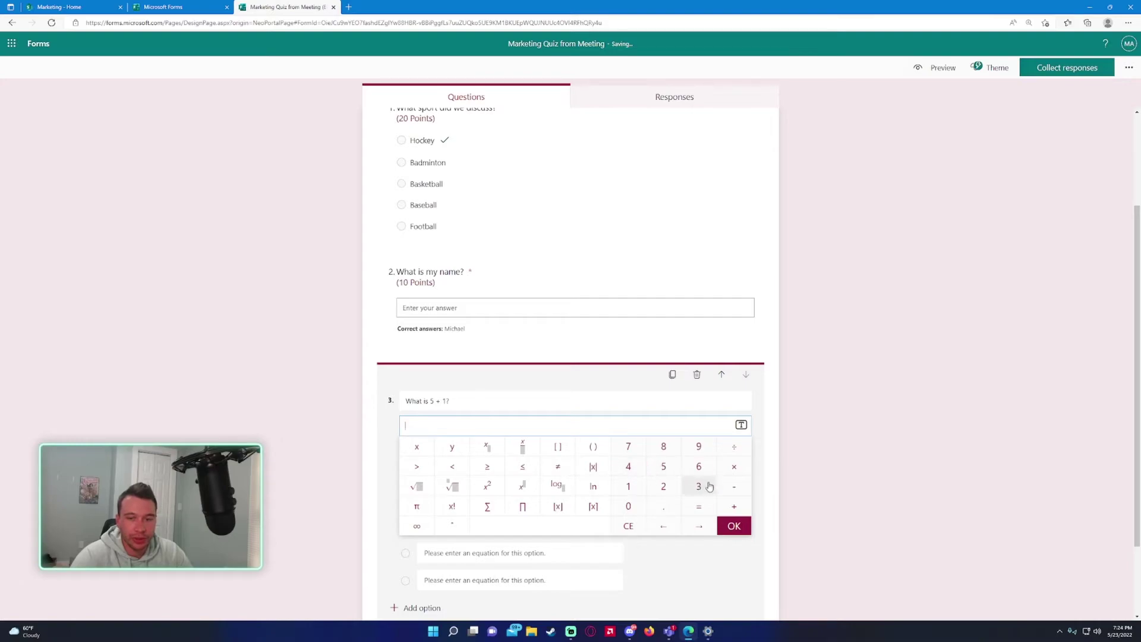
type("5")
left_click(734, 507)
type("1")
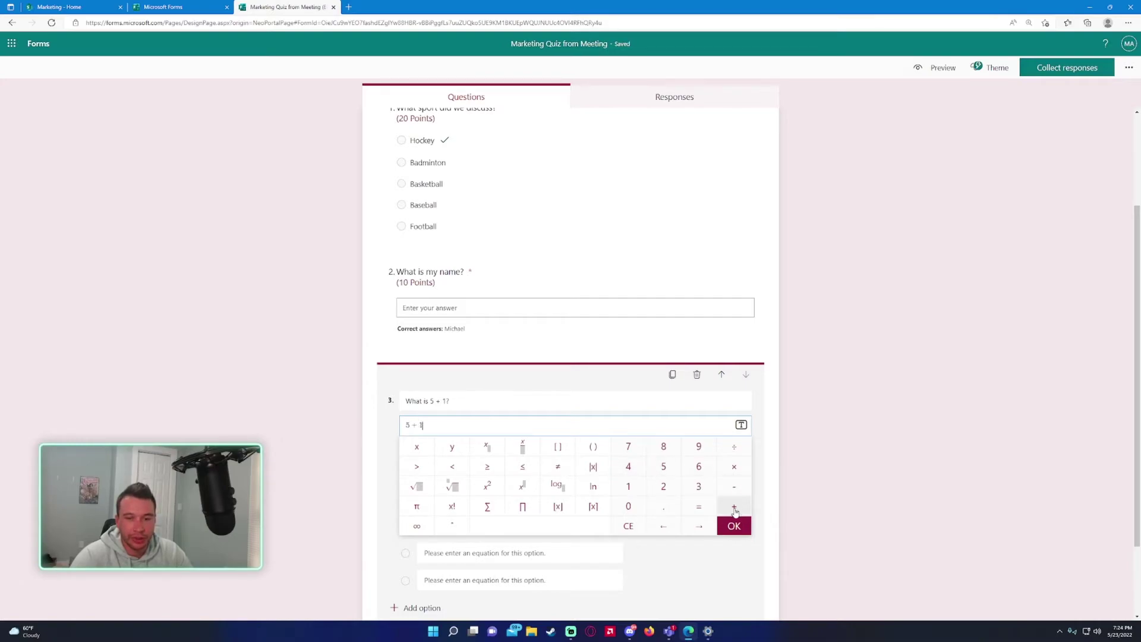
left_click(699, 506)
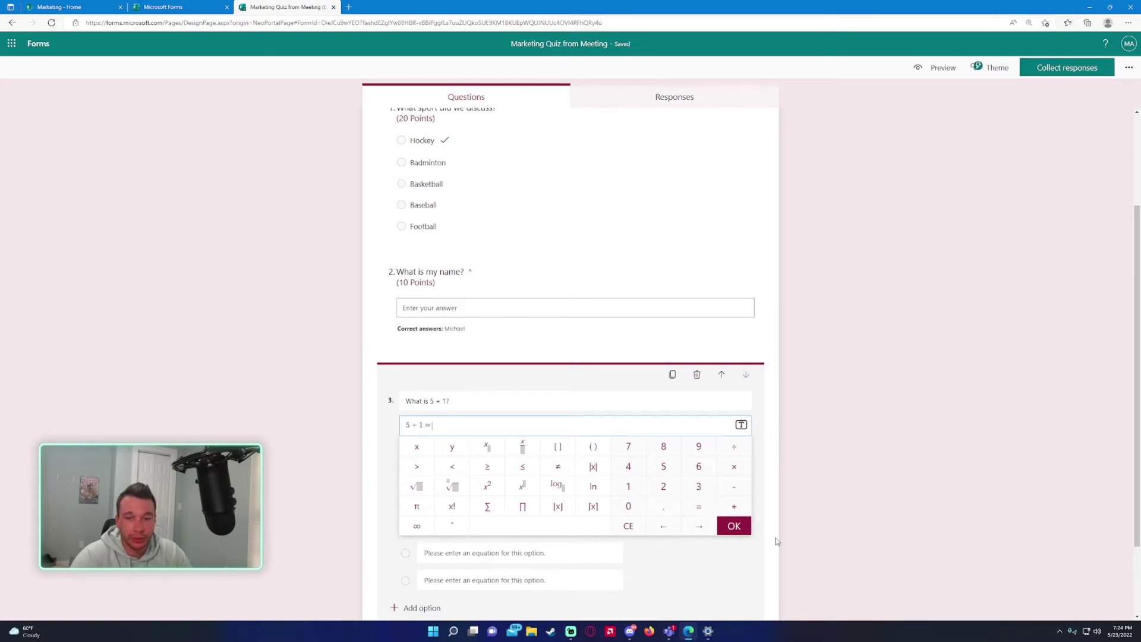
left_click(735, 527)
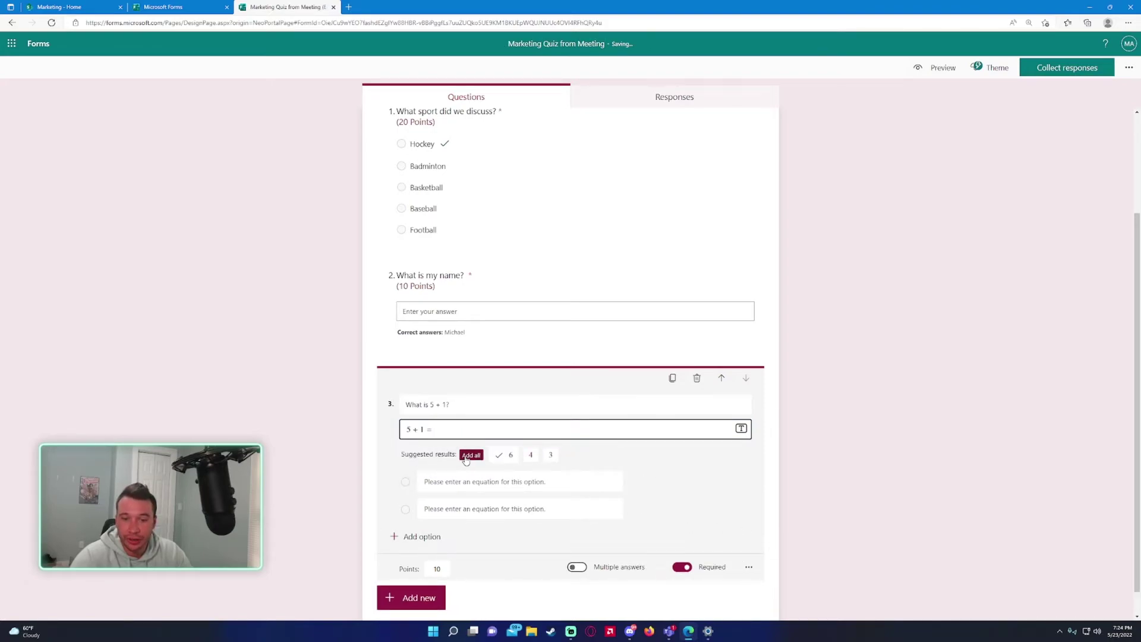
left_click(465, 457)
Reopen the 5 + 1 = equation's math keypad and close it without changes.
left_click(277, 460)
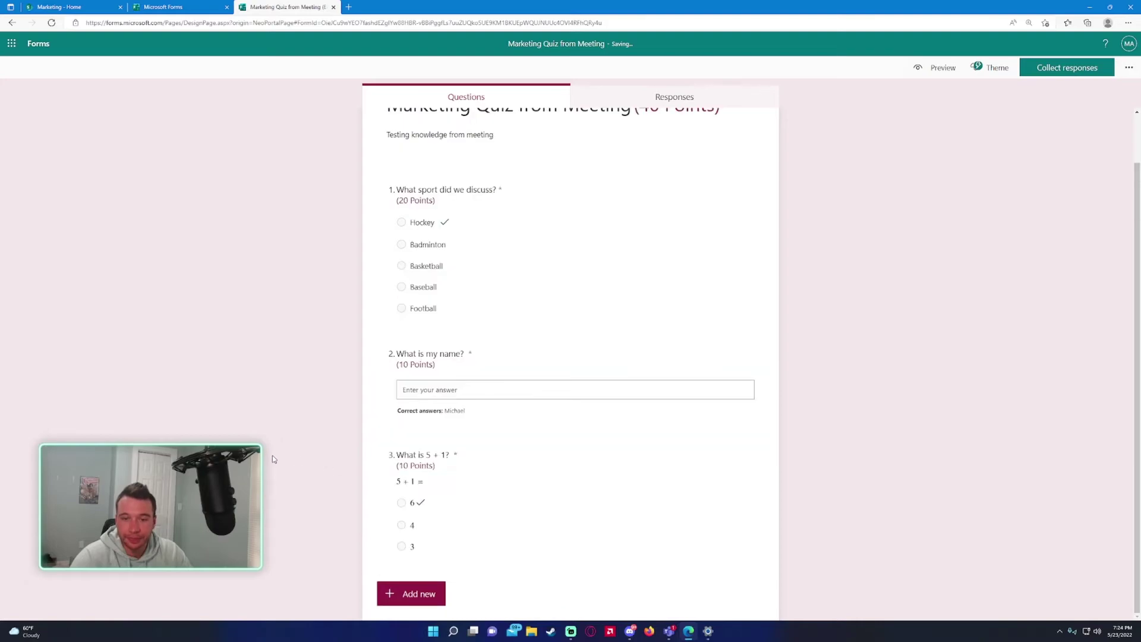
left_click(499, 509)
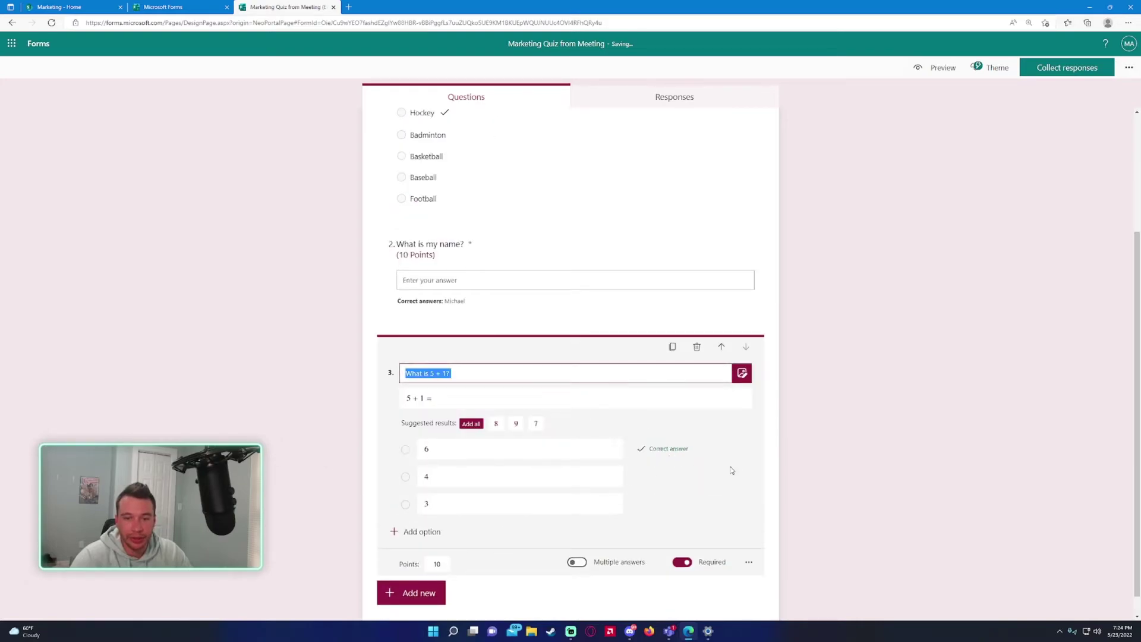
left_click(695, 398)
left_click(741, 397)
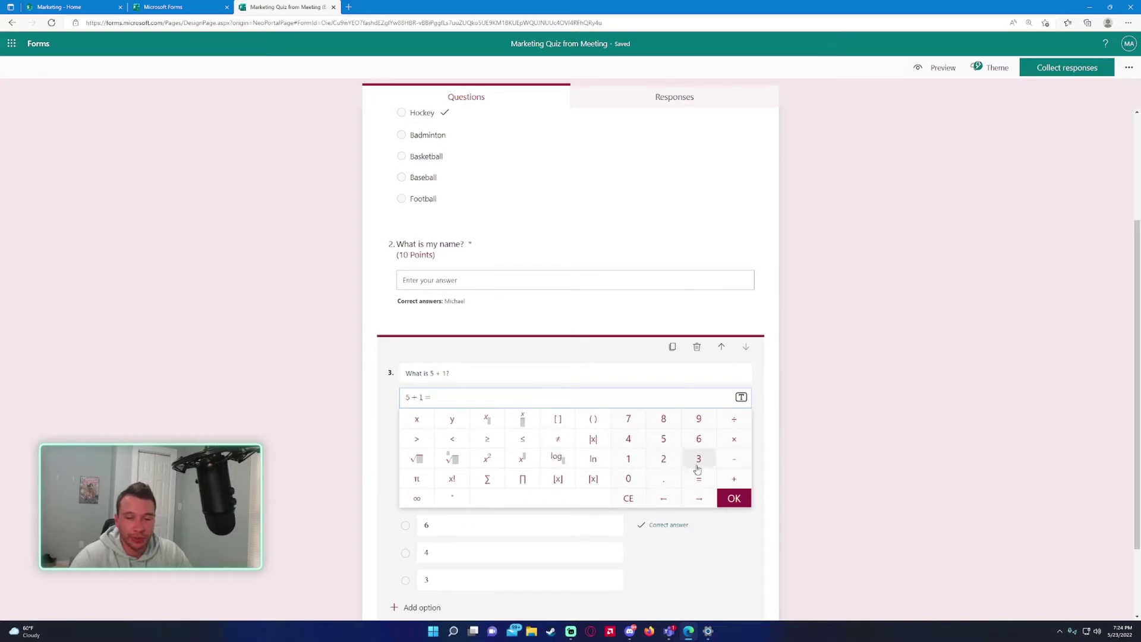
left_click(800, 475)
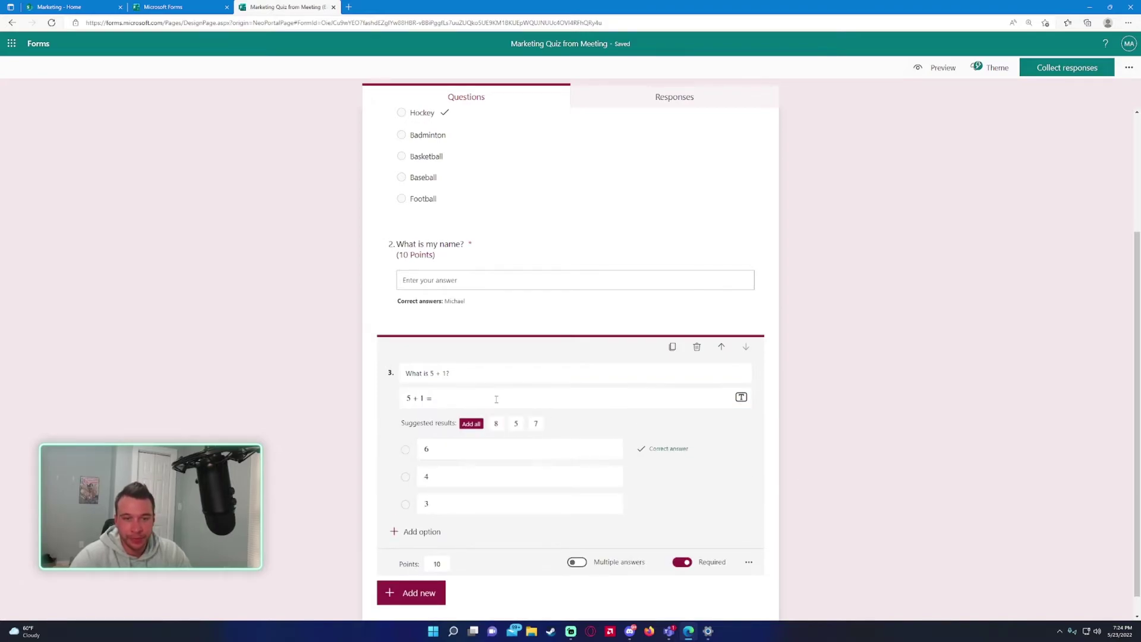
scroll(499, 440, "down", 1)
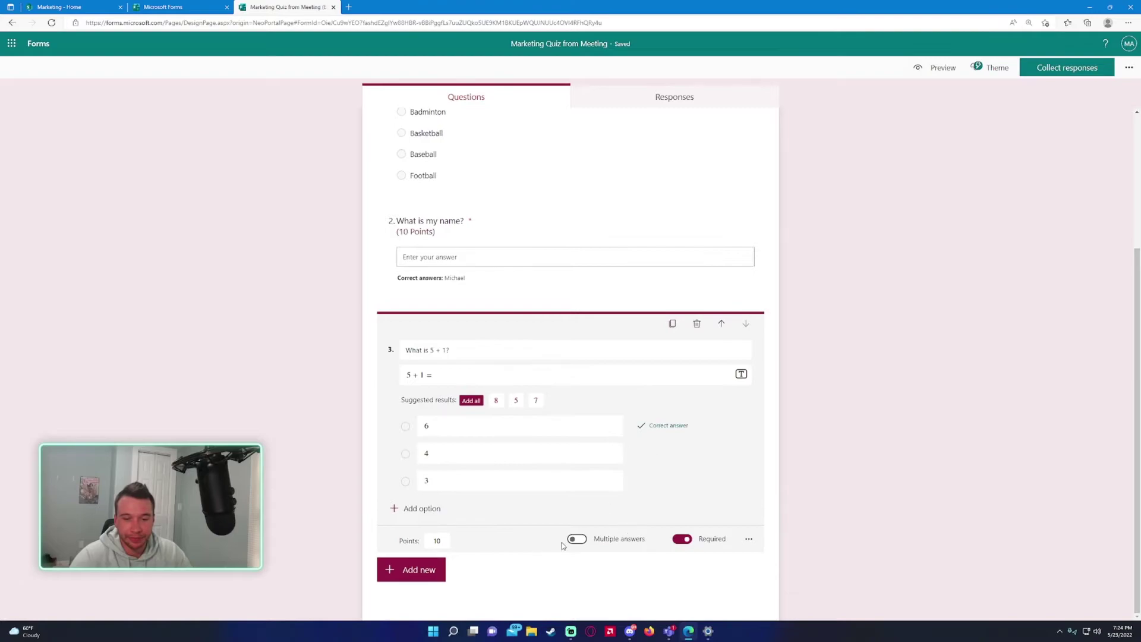
left_click(445, 540)
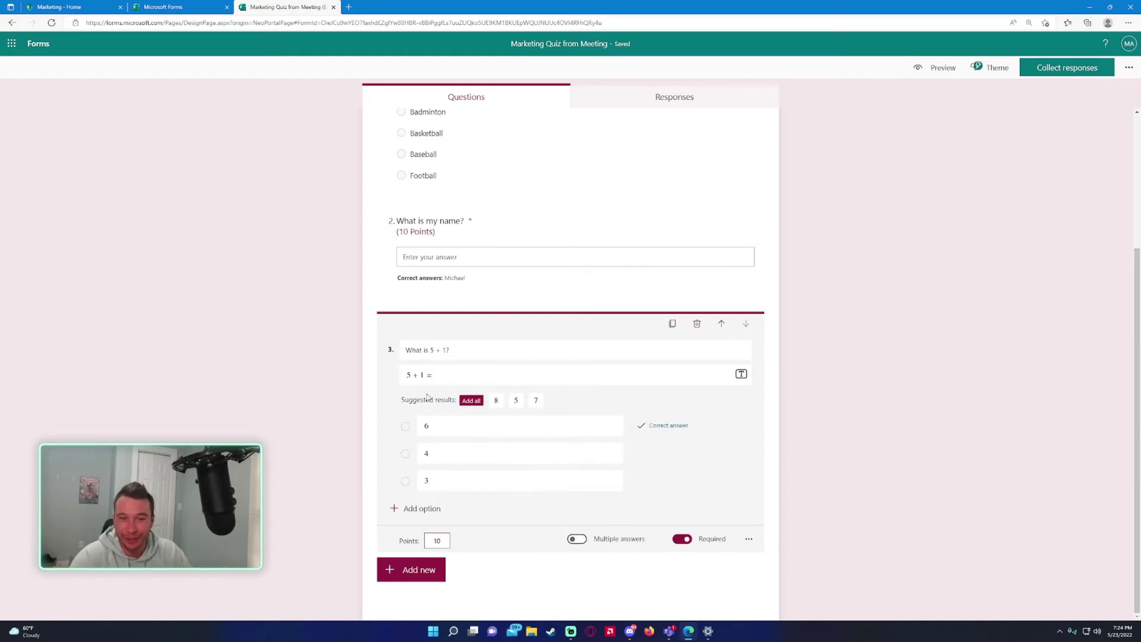
left_click(749, 544)
left_click(855, 496)
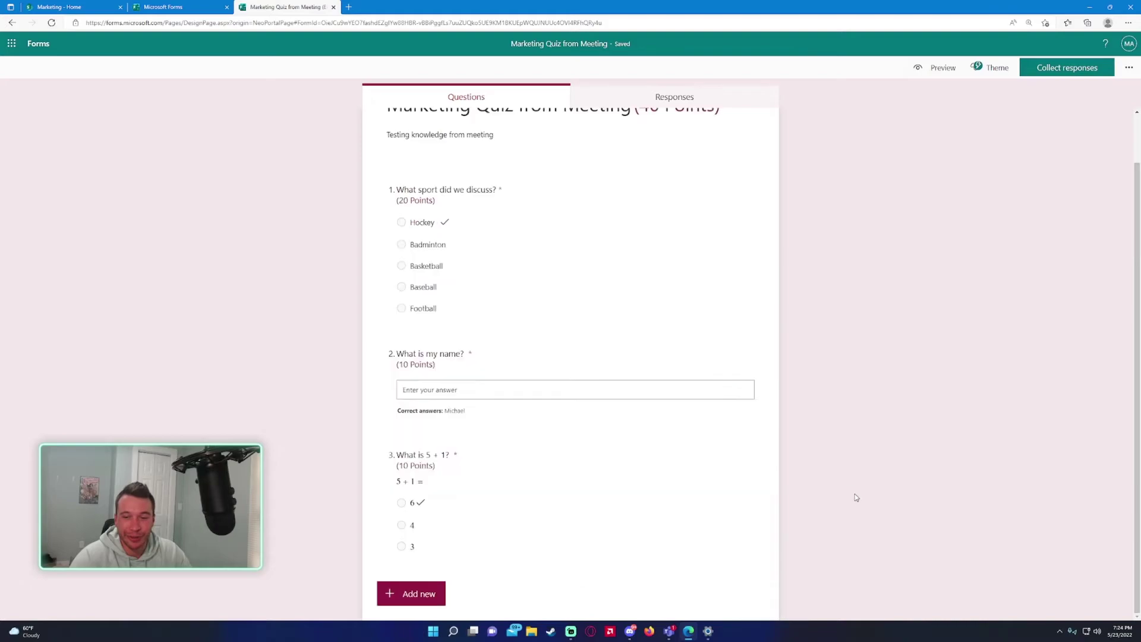
left_click(720, 528)
left_click(752, 563)
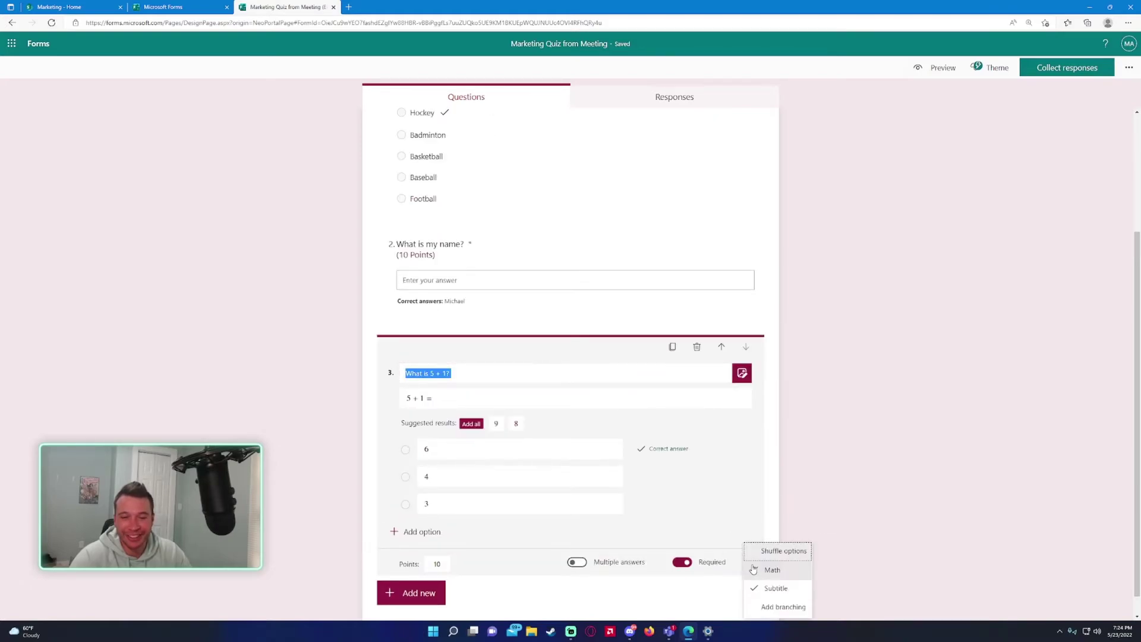
left_click(882, 533)
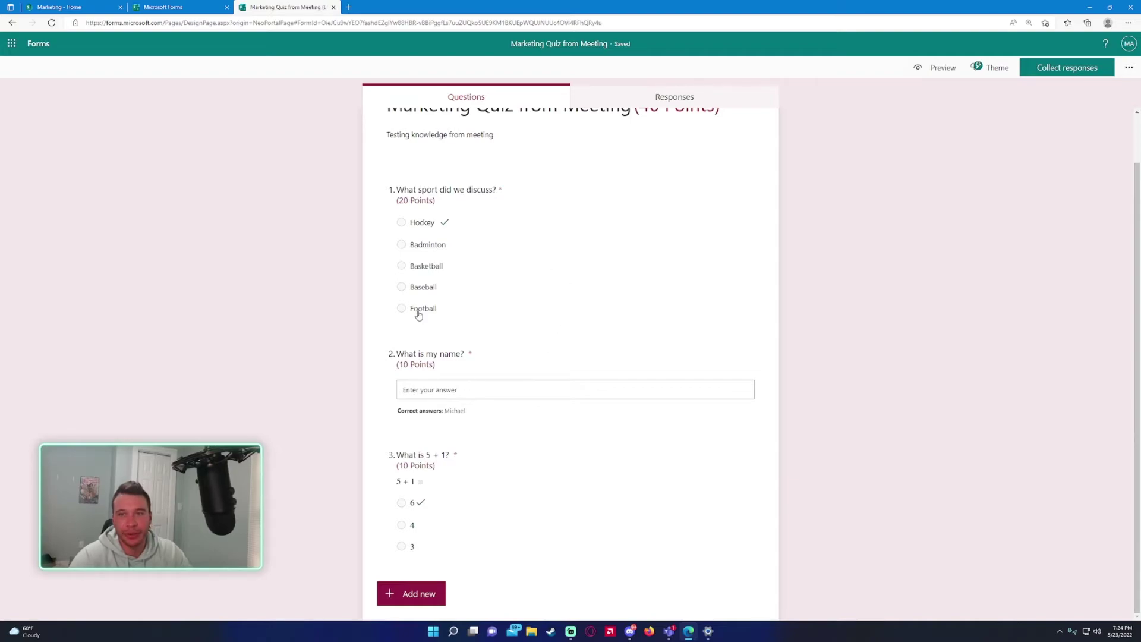
scroll(420, 312, "up", 1)
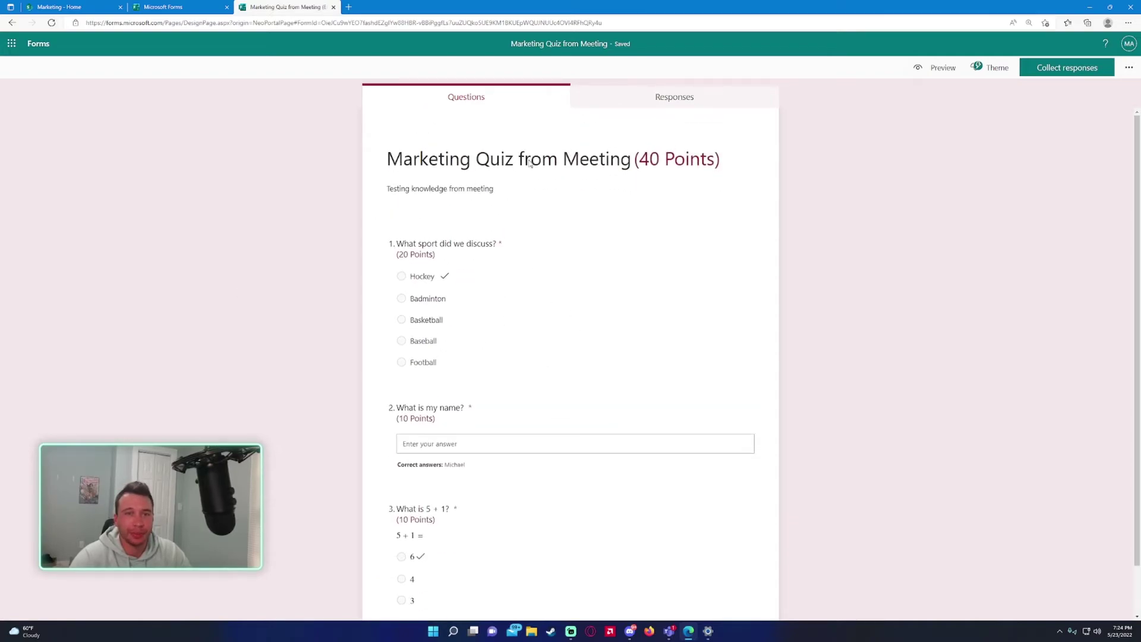
left_click(659, 101)
left_click(494, 93)
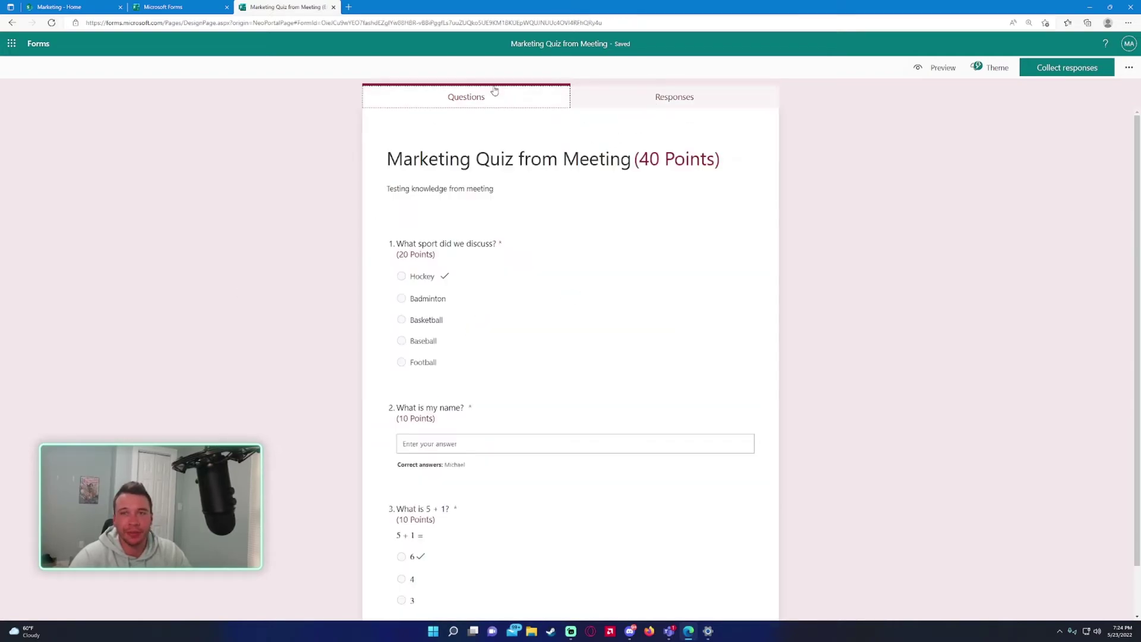
left_click(939, 72)
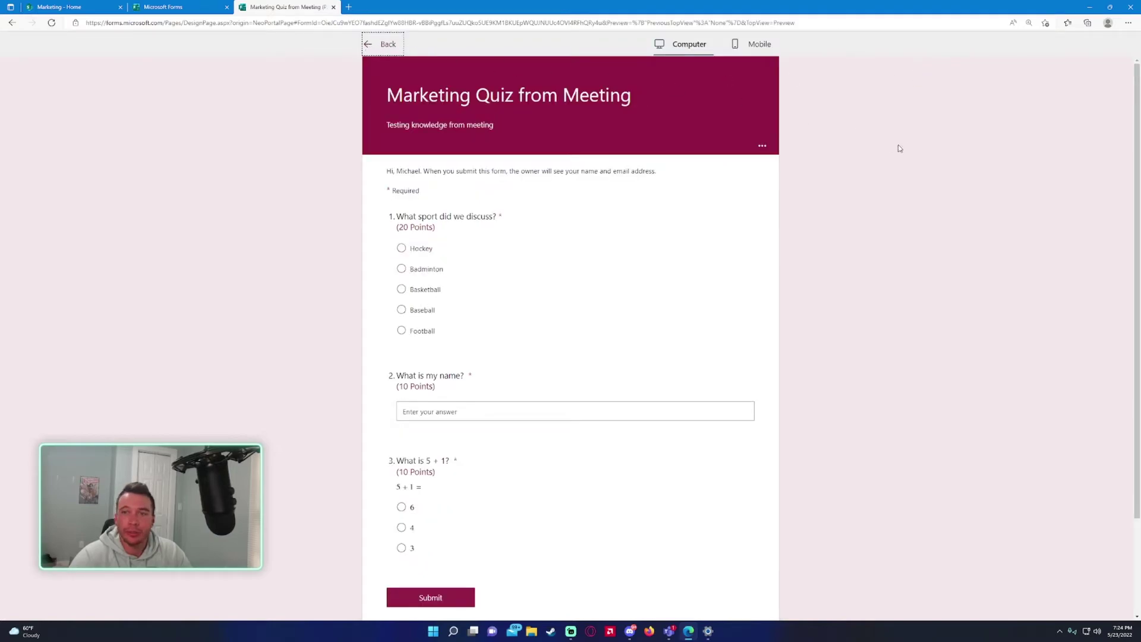
scroll(631, 78, "down", 2)
scroll(561, 123, "up", 2)
left_click_drag(423, 170, 586, 171)
left_click(585, 172)
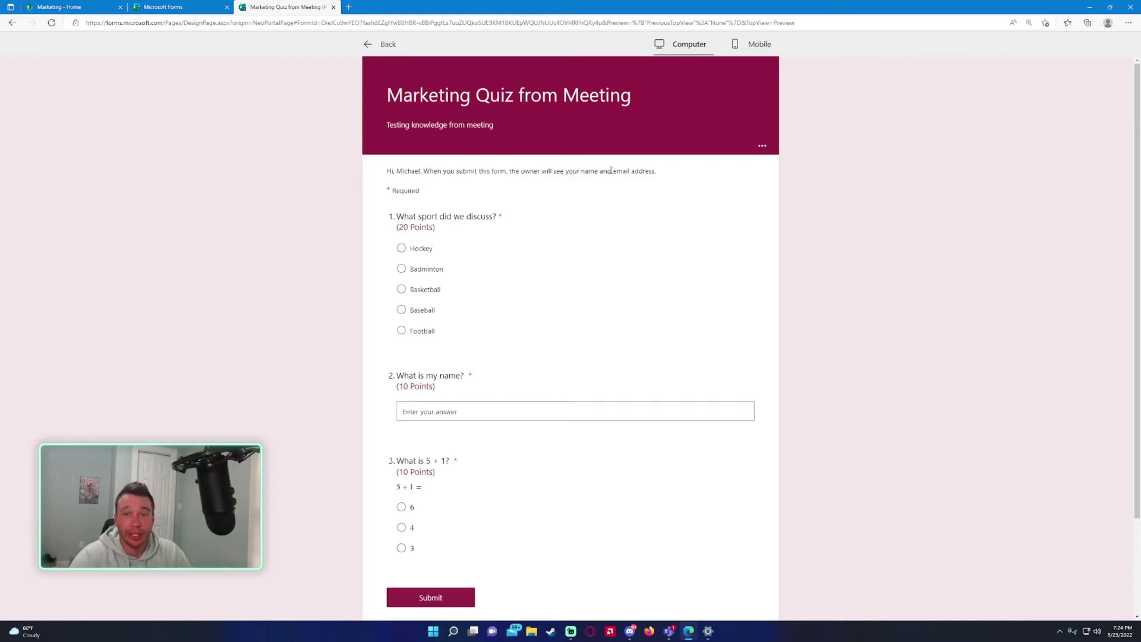
scroll(403, 152, "down", 2)
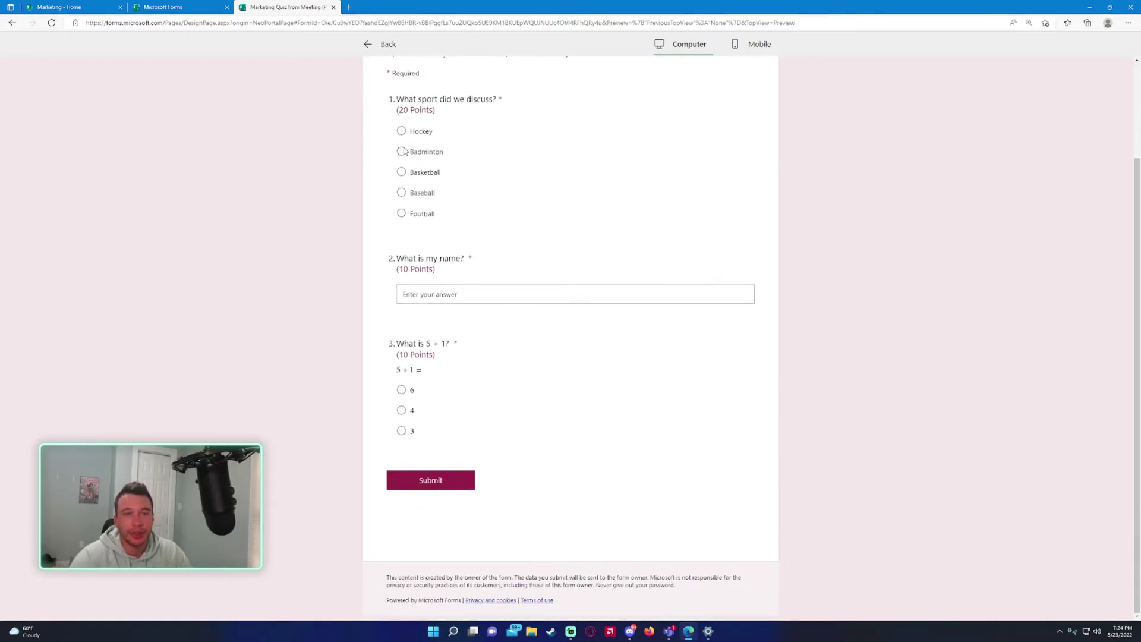
left_click(402, 193)
left_click(436, 294)
type("Michael")
key("Tab")
Leave the preview and bring up Collect responses with its who-can-respond choices.
left_click(368, 44)
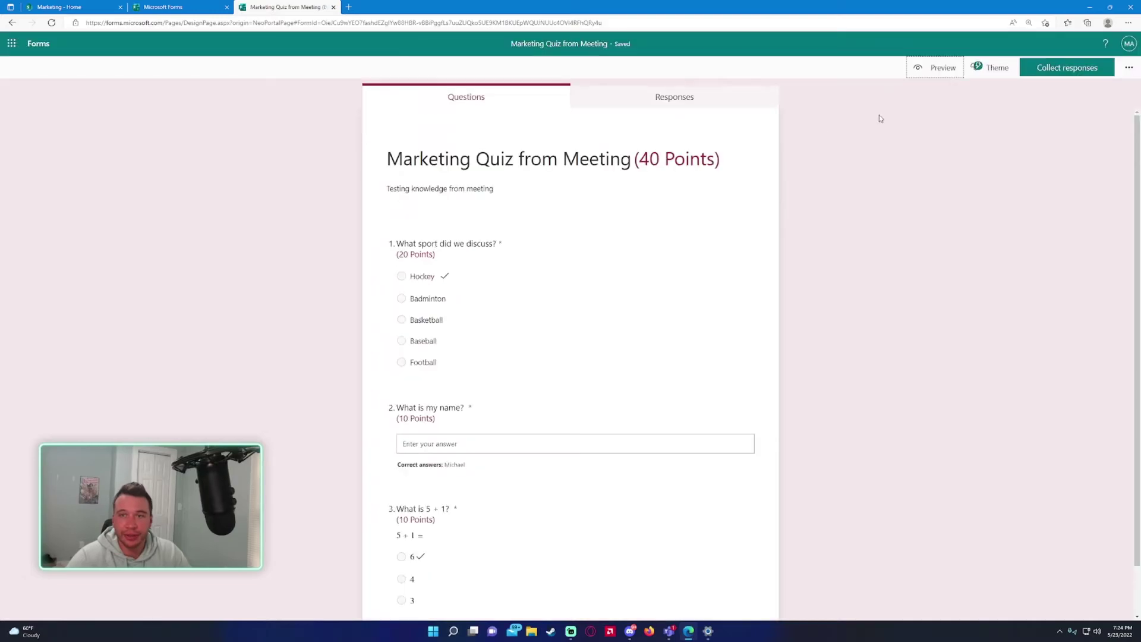
left_click(996, 68)
left_click(1061, 67)
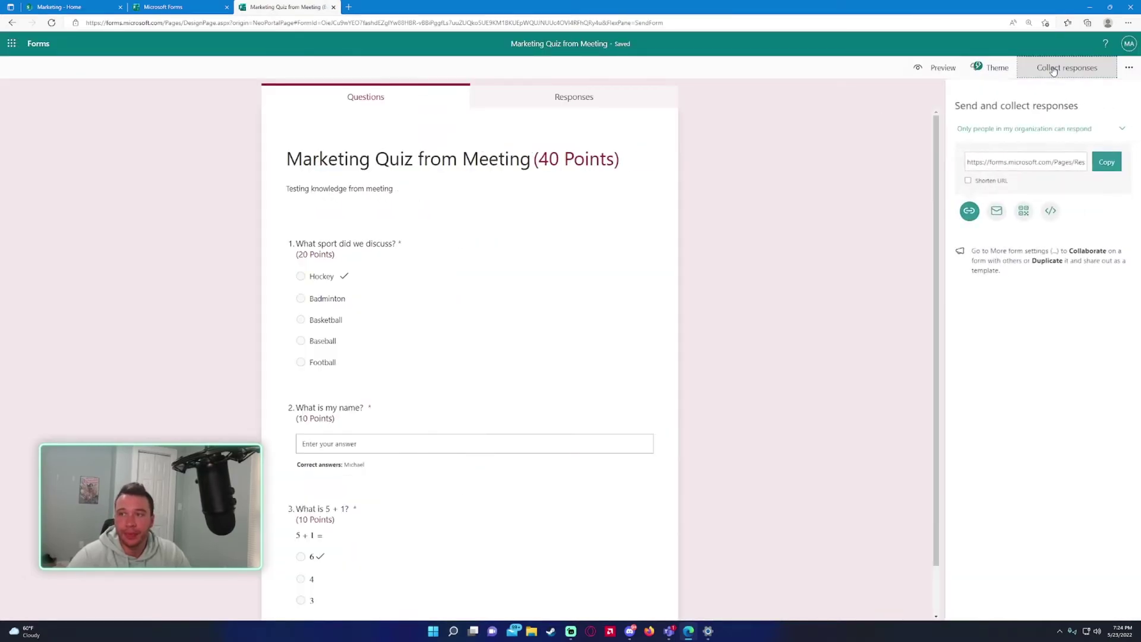
left_click(980, 139)
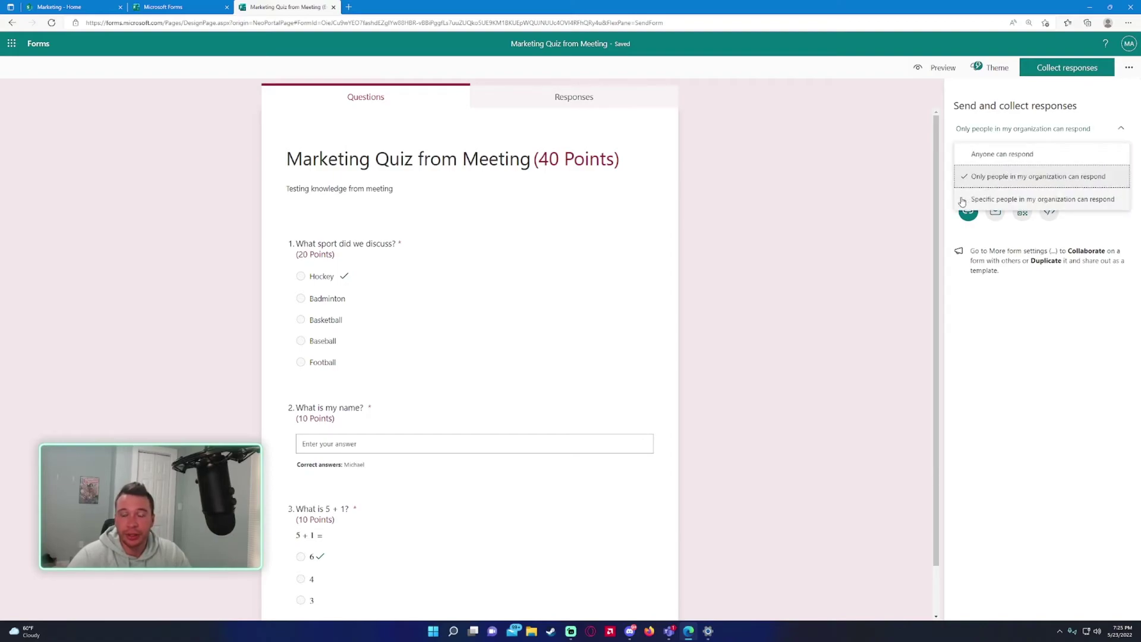
Keep organization-only responses, shorten the URL and copy the quiz link.
left_click(1007, 179)
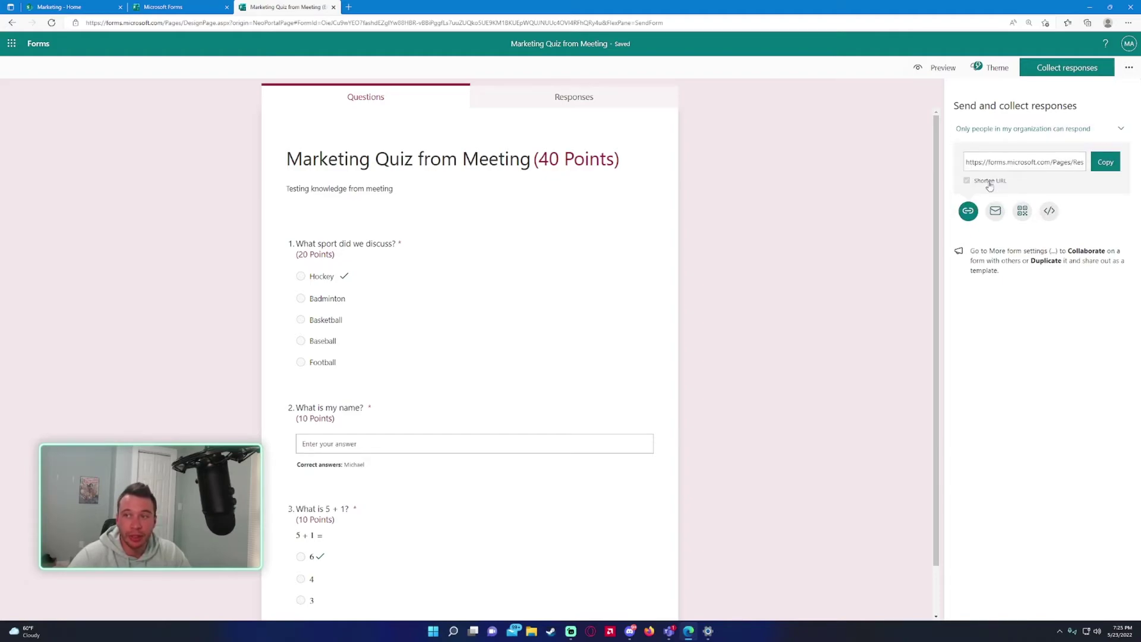
left_click(981, 182)
left_click(1106, 161)
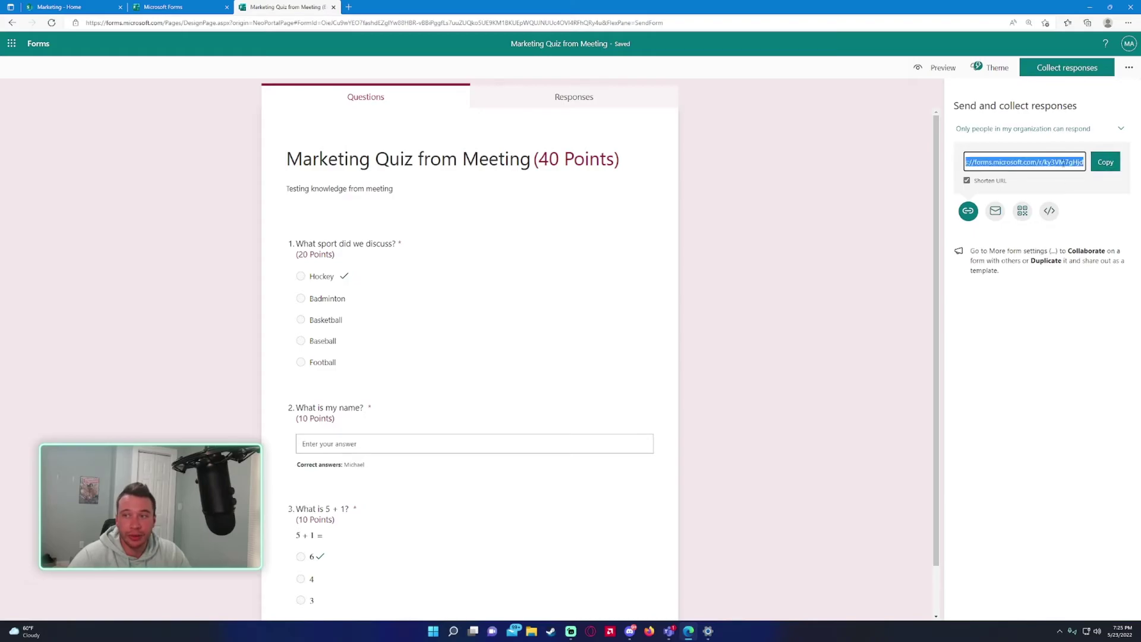
left_click(1130, 68)
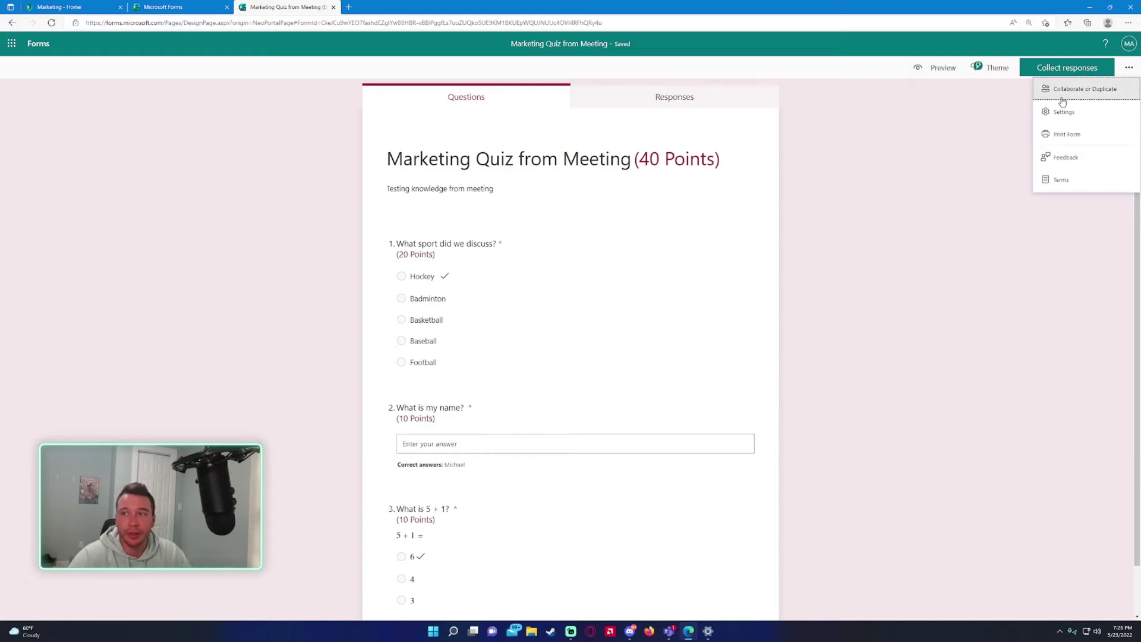
Reach the quiz Settings via the '...' more options menu.
left_click(1106, 98)
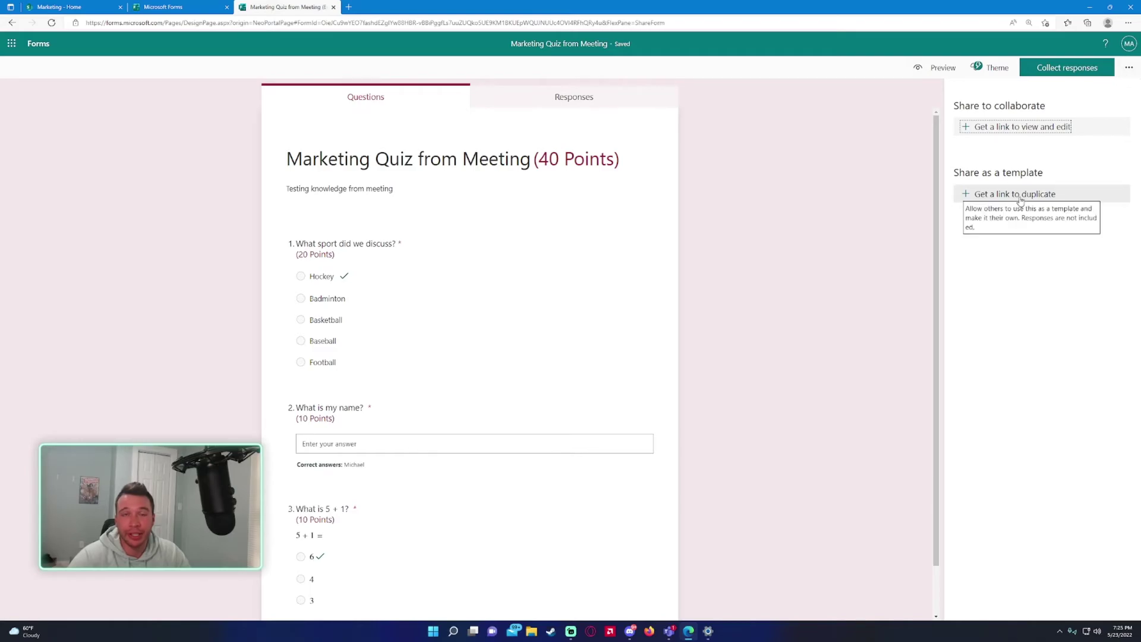
left_click(1129, 67)
left_click(1074, 114)
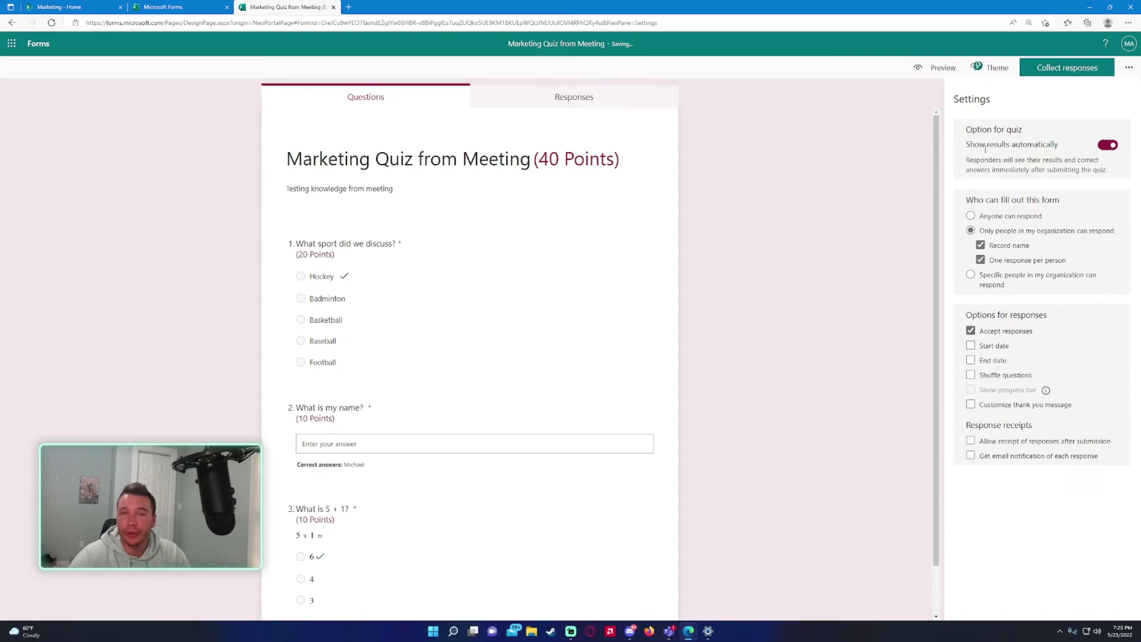
mouse_move(970, 145)
left_mouse_down()
mouse_move(1057, 144)
mouse_move(997, 144)
mouse_move(1056, 160)
left_mouse_up()
left_click(1058, 142)
left_click(992, 157)
left_click(998, 161)
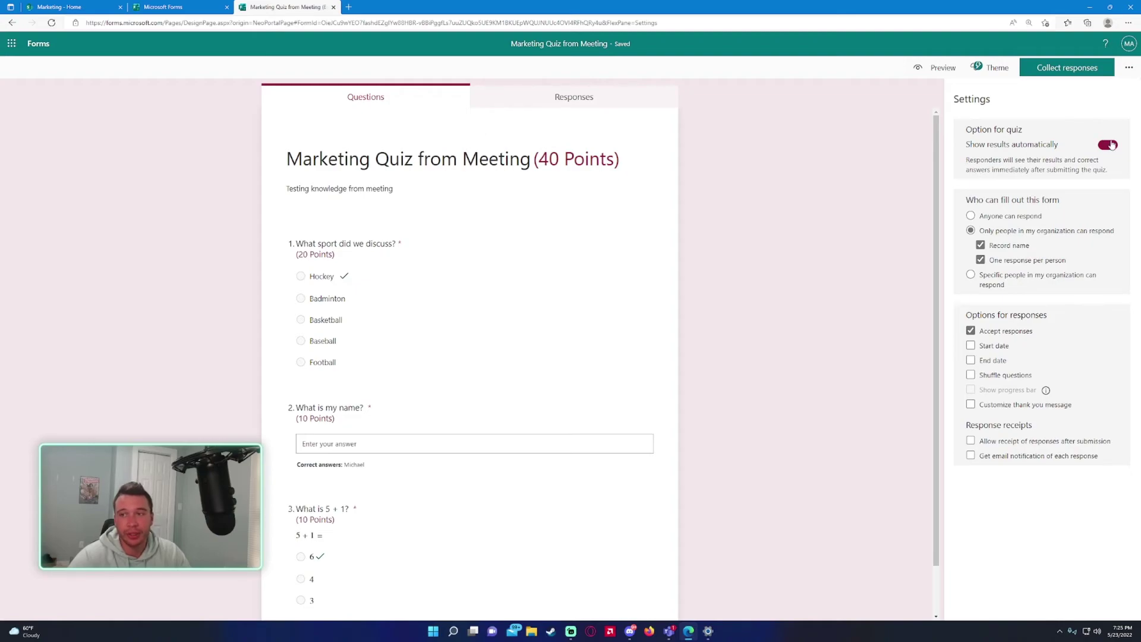
left_click_drag(971, 201, 1060, 200)
left_click(1030, 221)
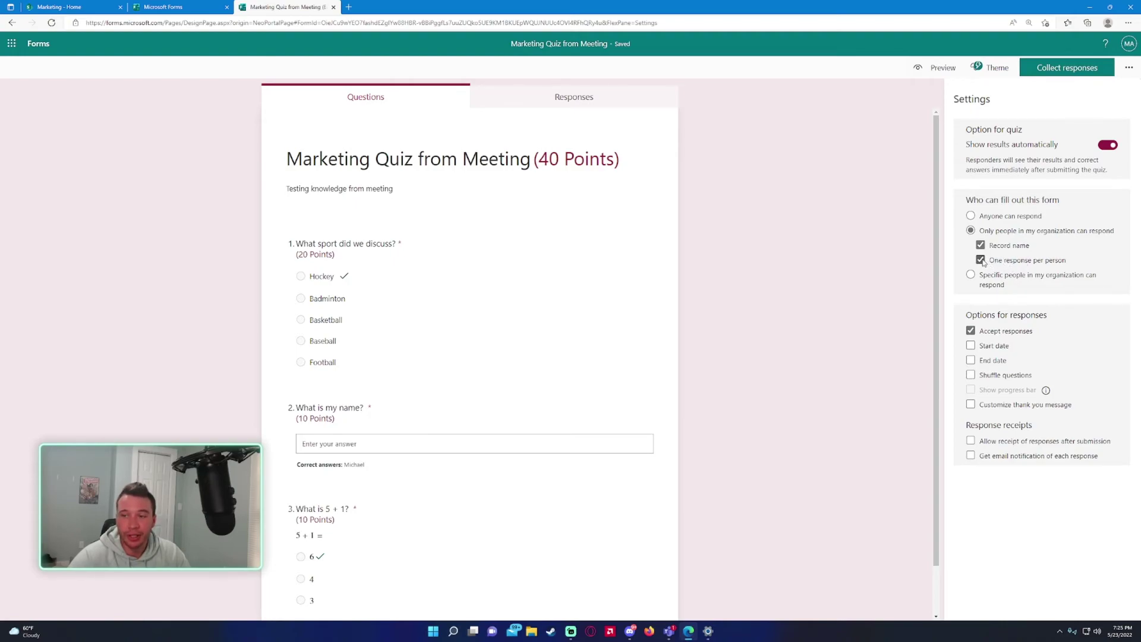
left_click(982, 260)
left_click(983, 261)
left_click_drag(973, 319, 1047, 315)
left_click(1026, 327)
Enable a custom thank-you message reading 'Thanks for taking the marketing quiz!'.
left_click(985, 407)
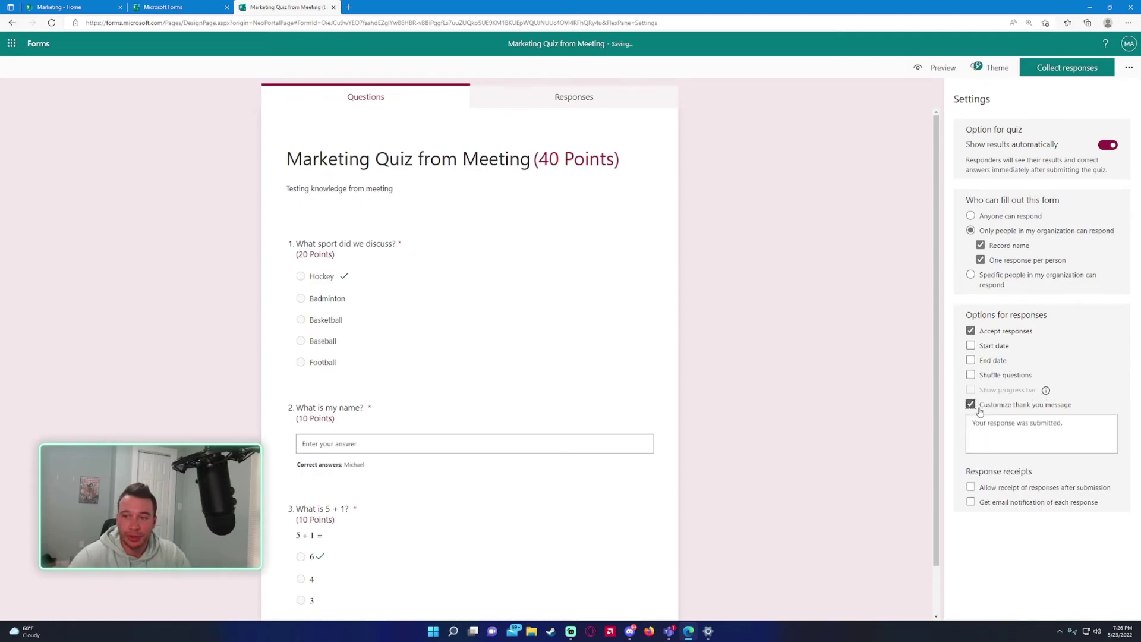
triple_click(1060, 425)
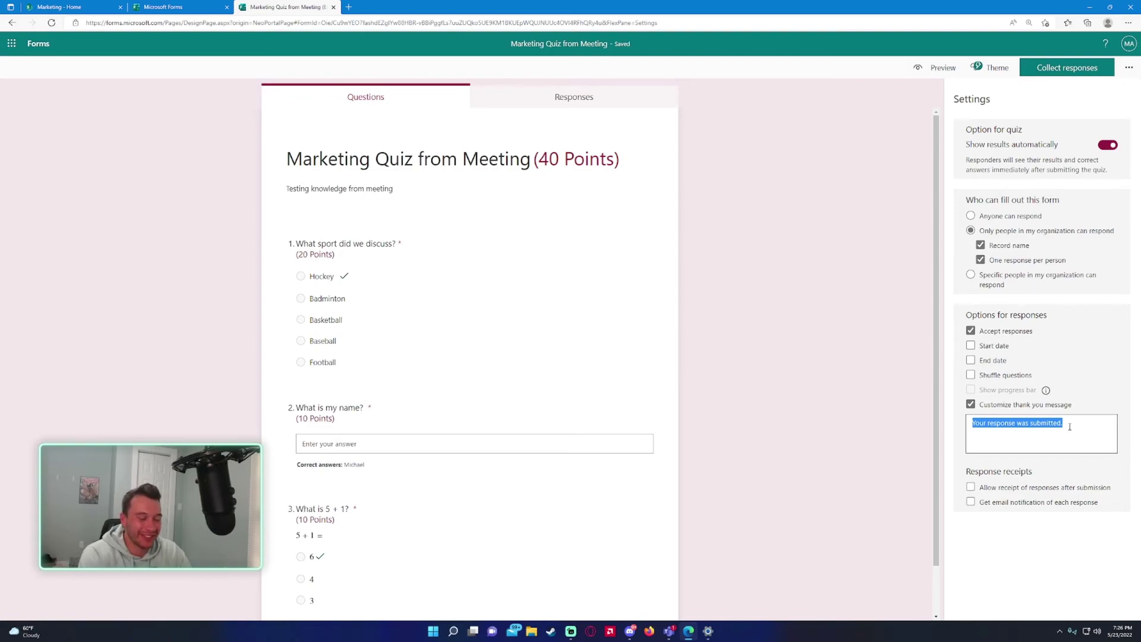
type("Thanks for taking the marketing quiz")
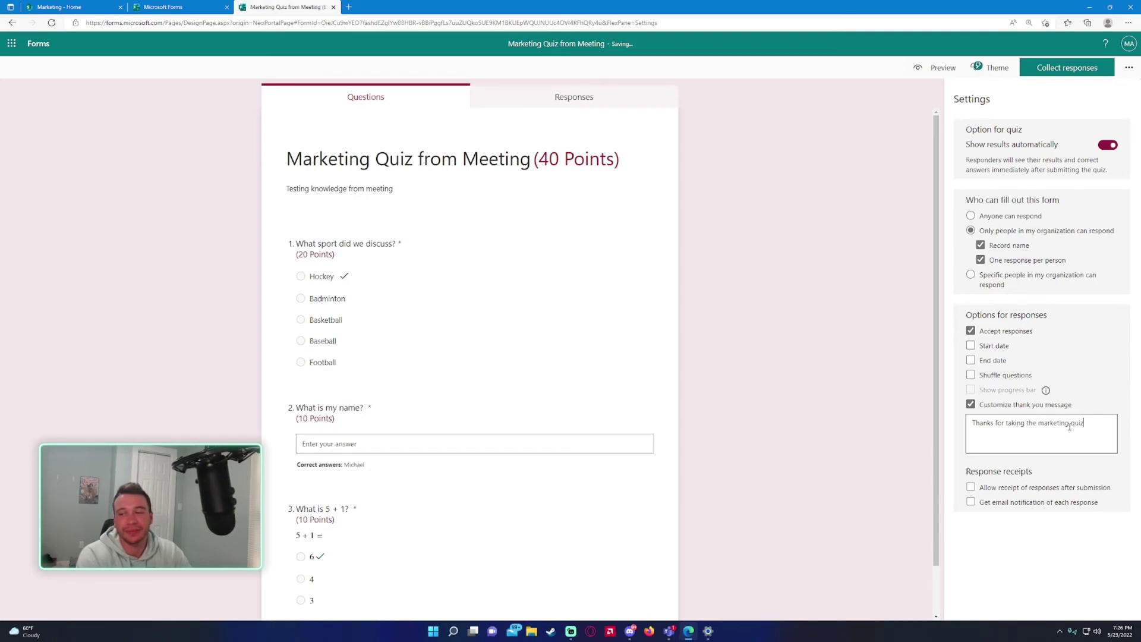
type("!")
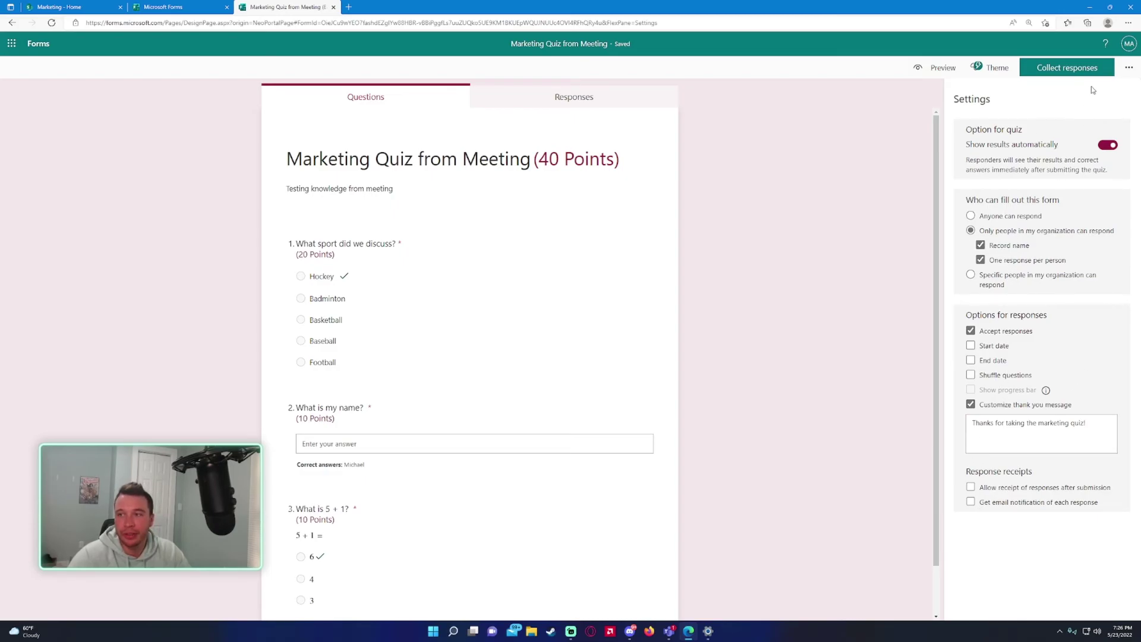
Submit a preview response answering Badminton, Michael and 6.
left_click(1129, 68)
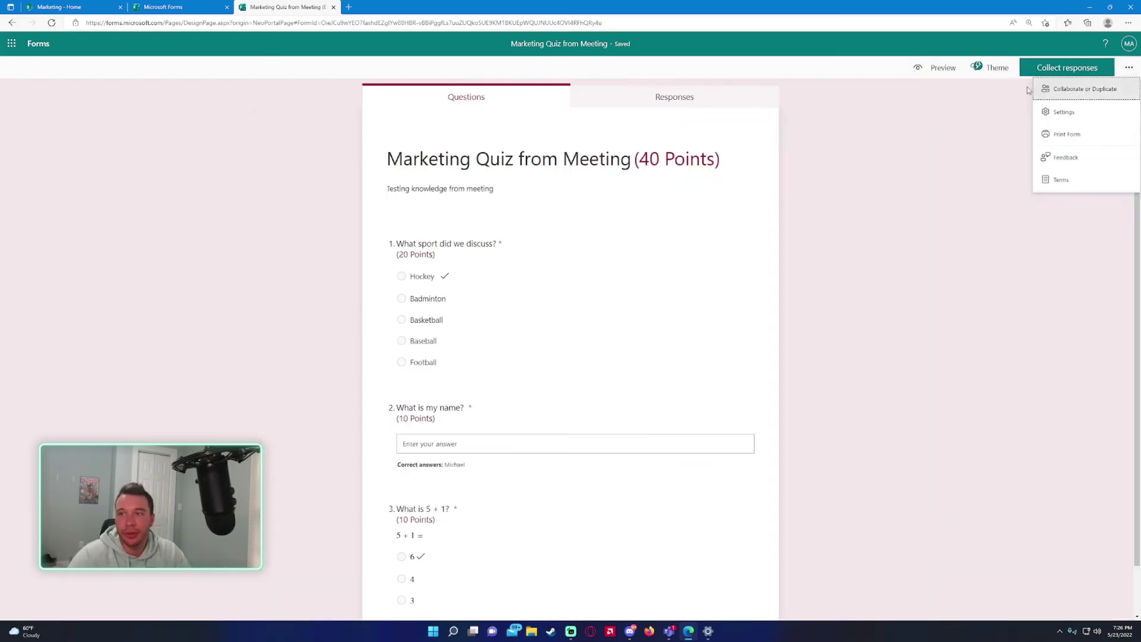
left_click(935, 75)
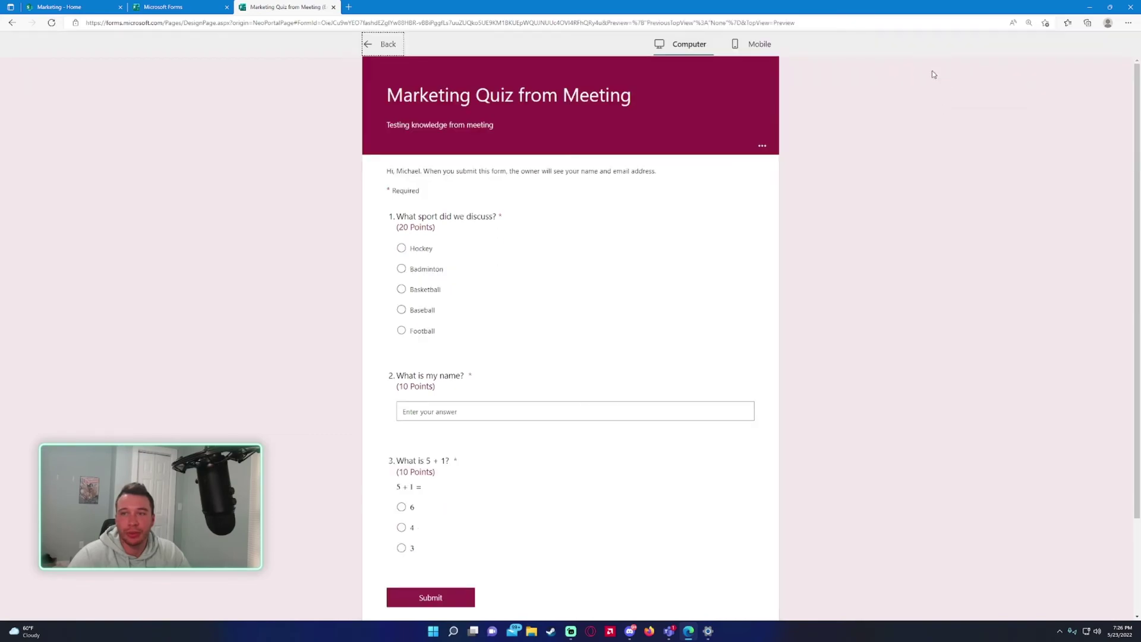
left_click(431, 270)
left_click(444, 408)
type("Michael")
left_click(401, 506)
left_click(469, 603)
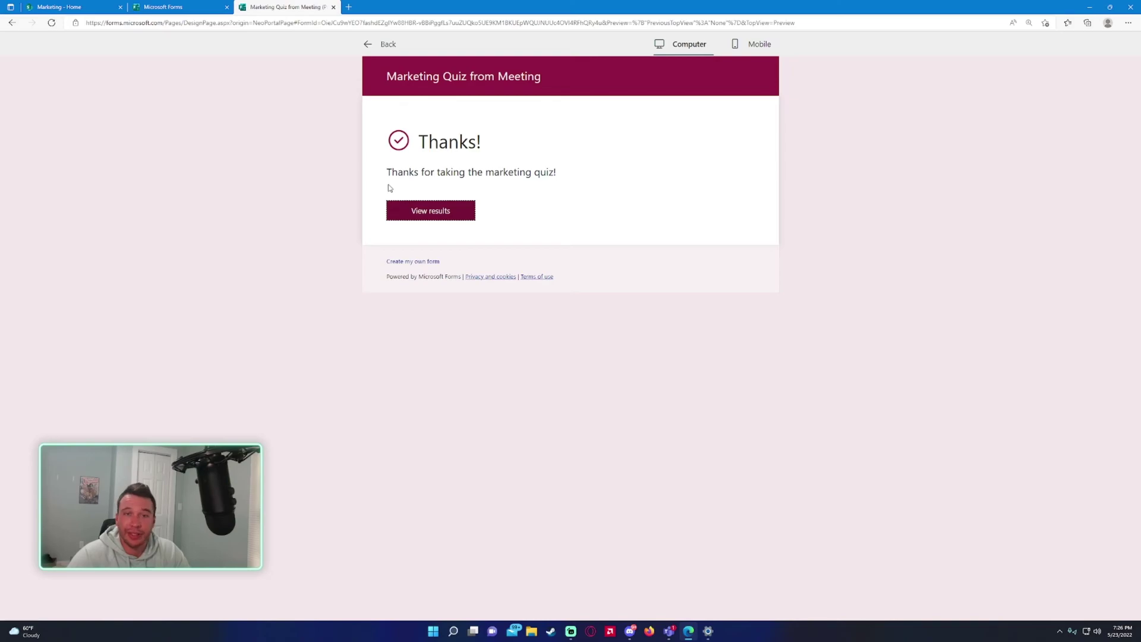
View the custom thank-you message and the 20/40 graded result, then return to editing.
left_click_drag(393, 172, 584, 182)
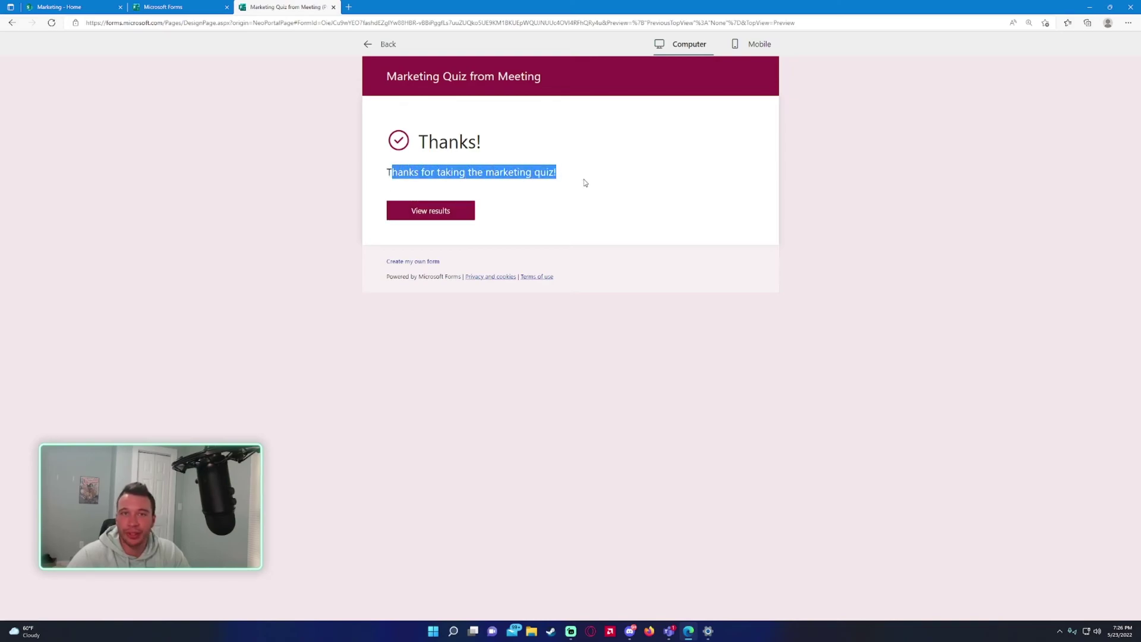
left_click(430, 212)
scroll(314, 198, "down", 1)
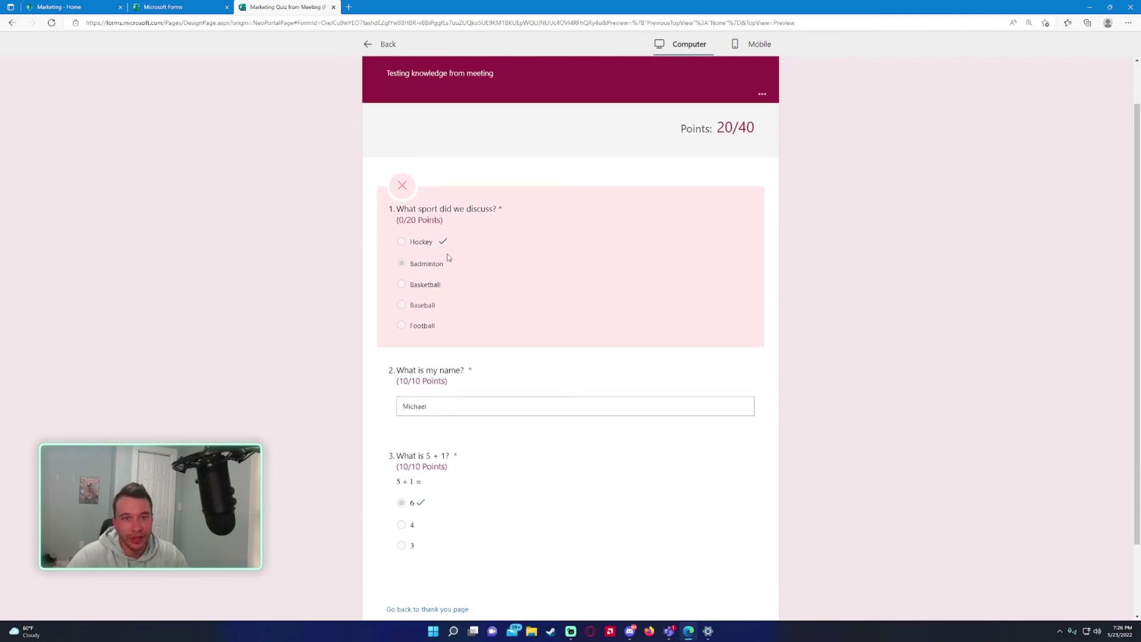
scroll(446, 250, "down", 1)
scroll(435, 246, "down", 2)
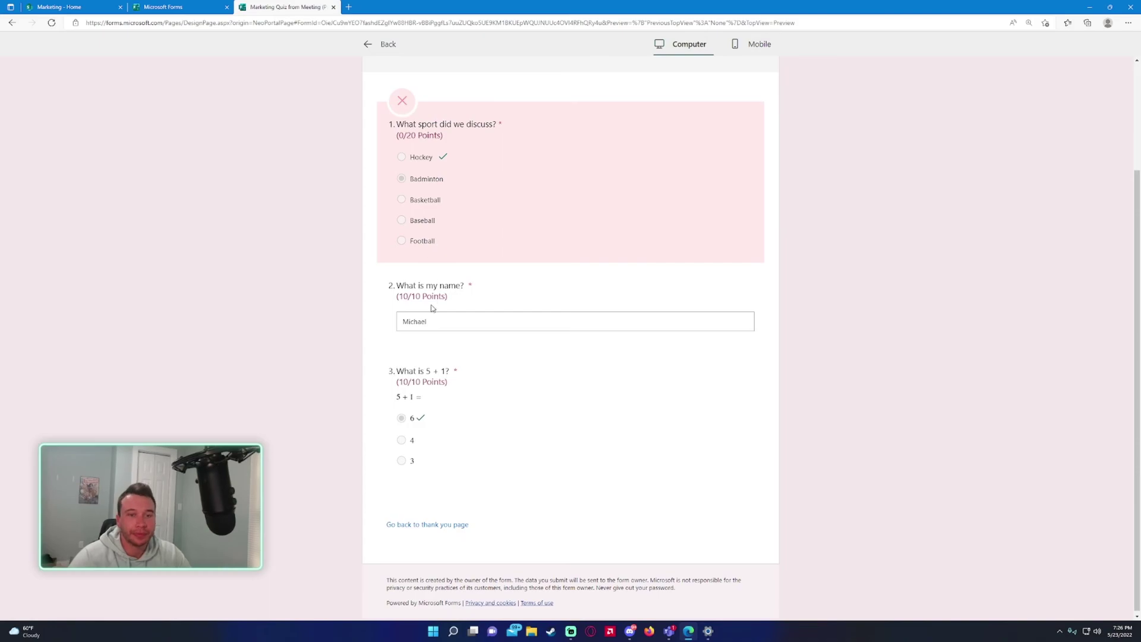
left_click(403, 525)
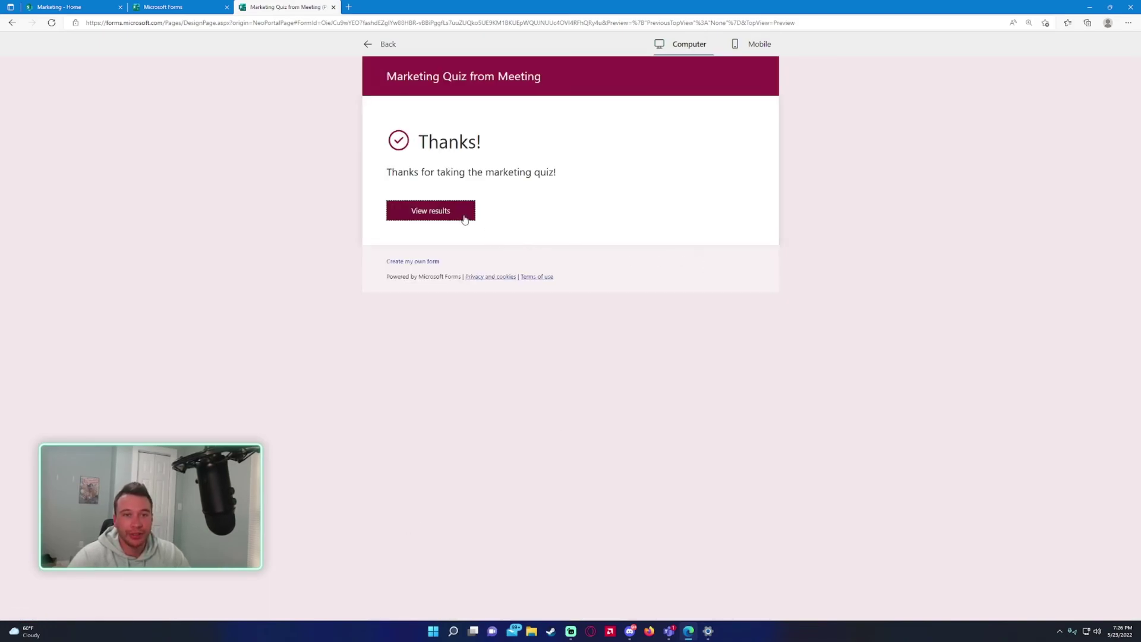
Leave the preview and view the Responses summary of the single test response.
key("Escape")
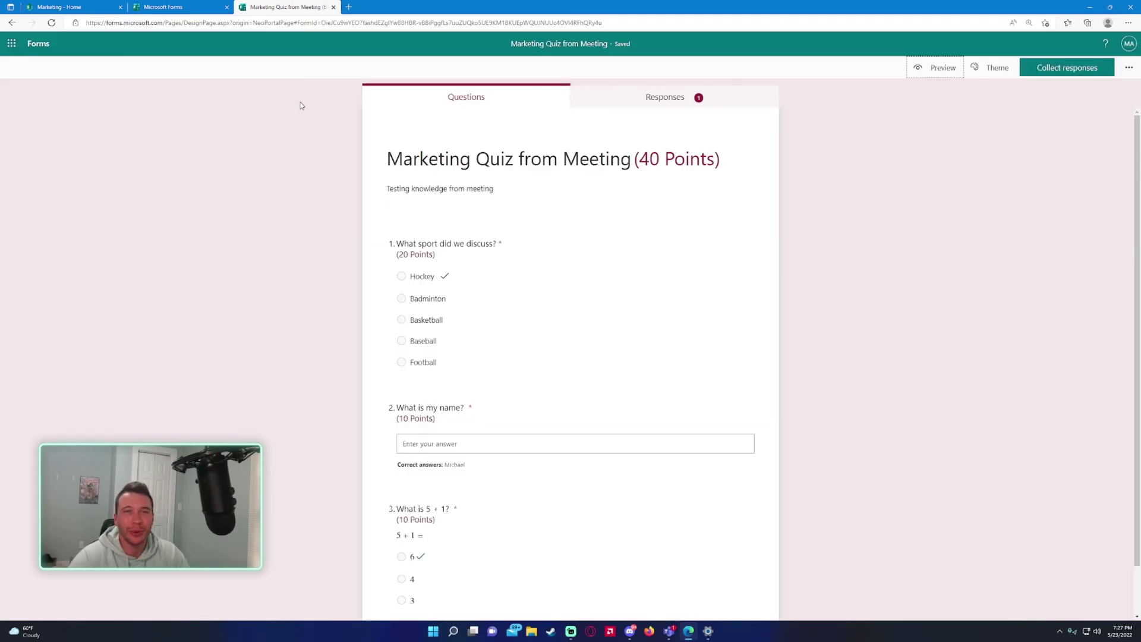
left_click(625, 98)
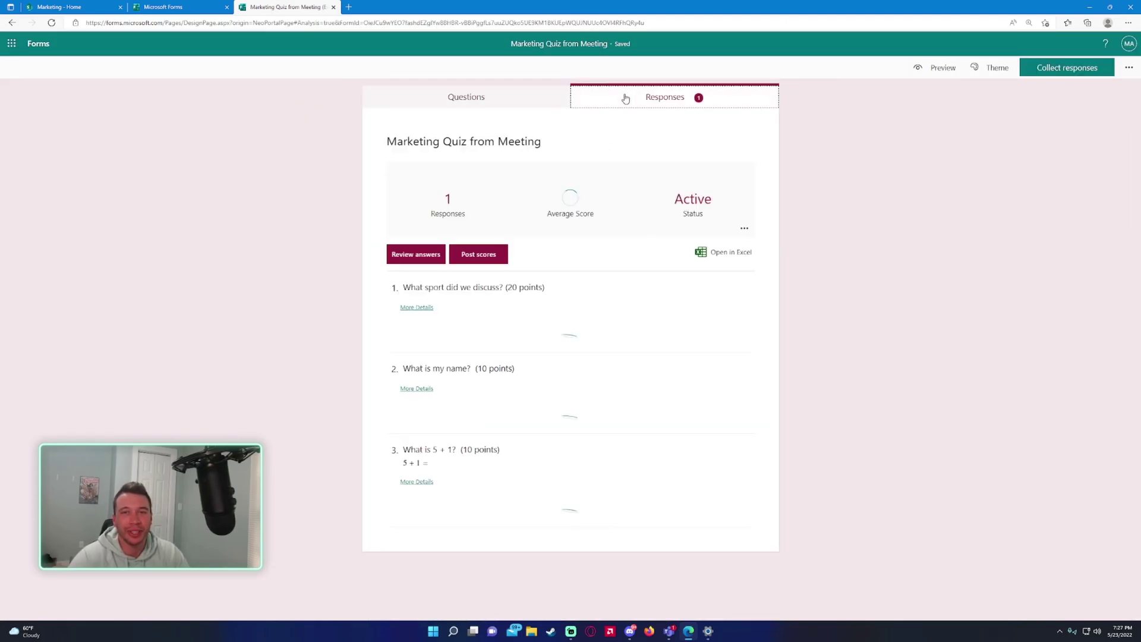
left_click(503, 101)
left_click(677, 101)
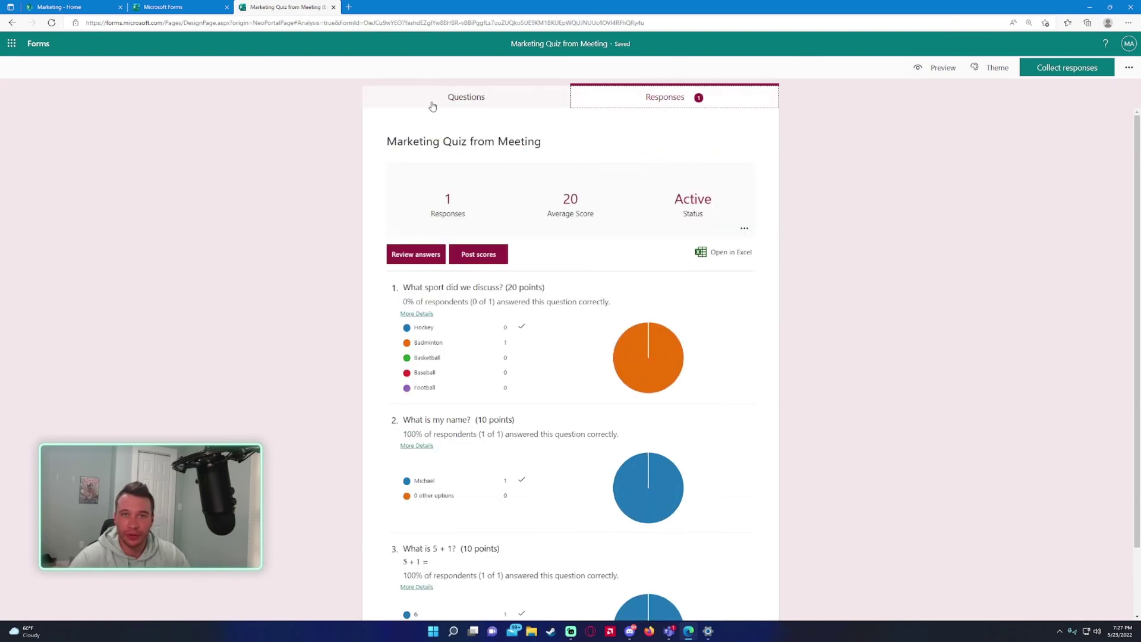
scroll(586, 229, "down", 2)
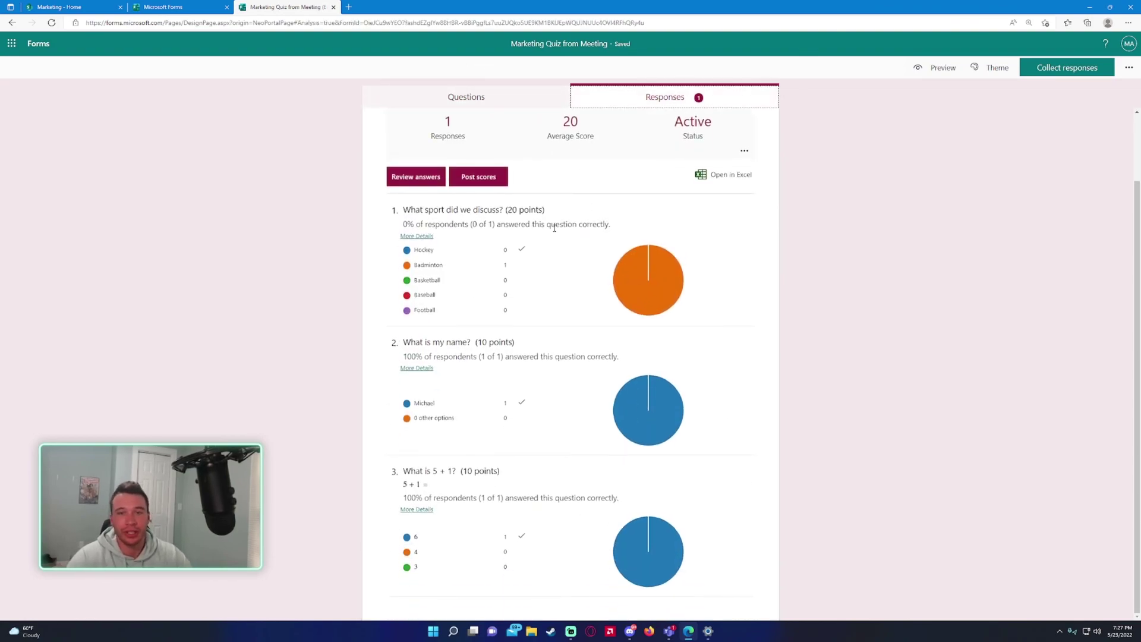
mouse_move(515, 310)
scroll(515, 309, "up", 2)
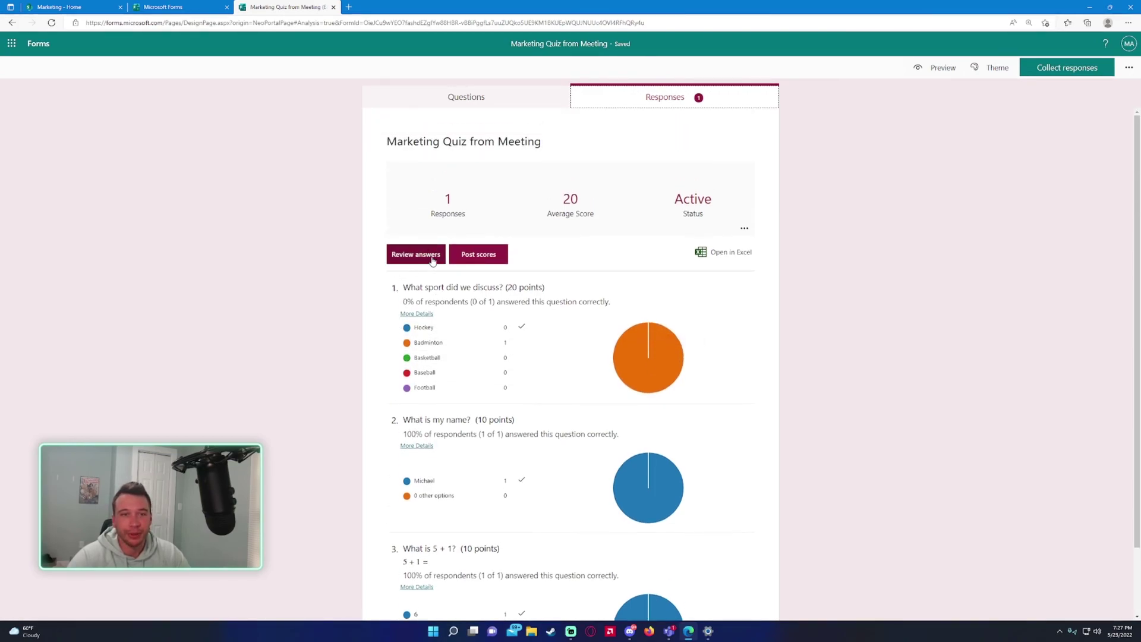
left_click(458, 258)
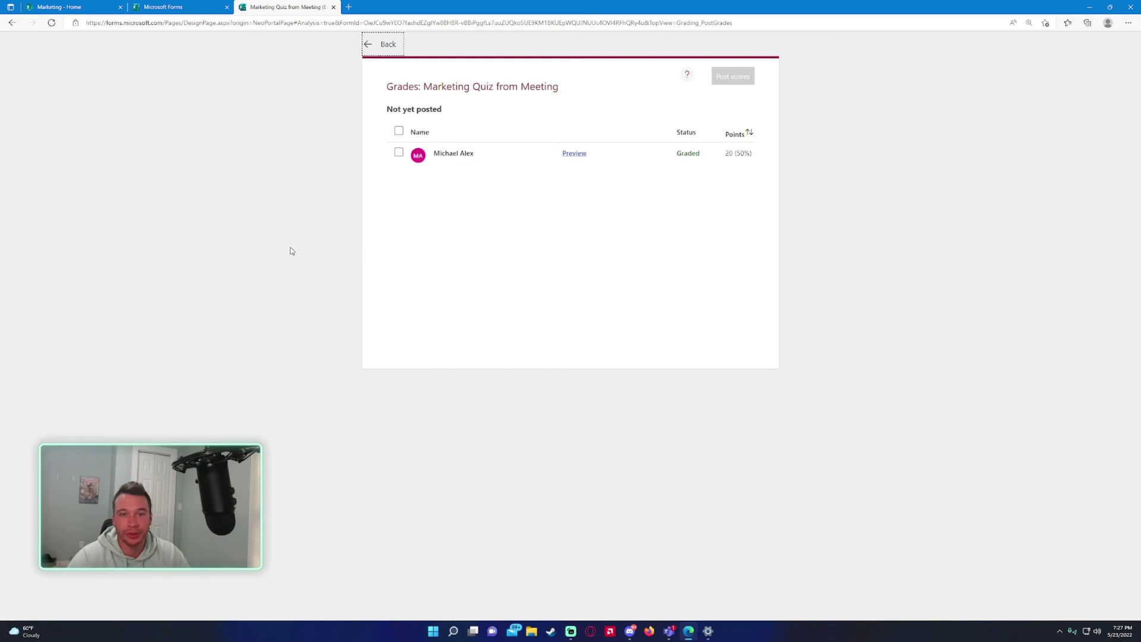
left_click(399, 153)
left_click(368, 43)
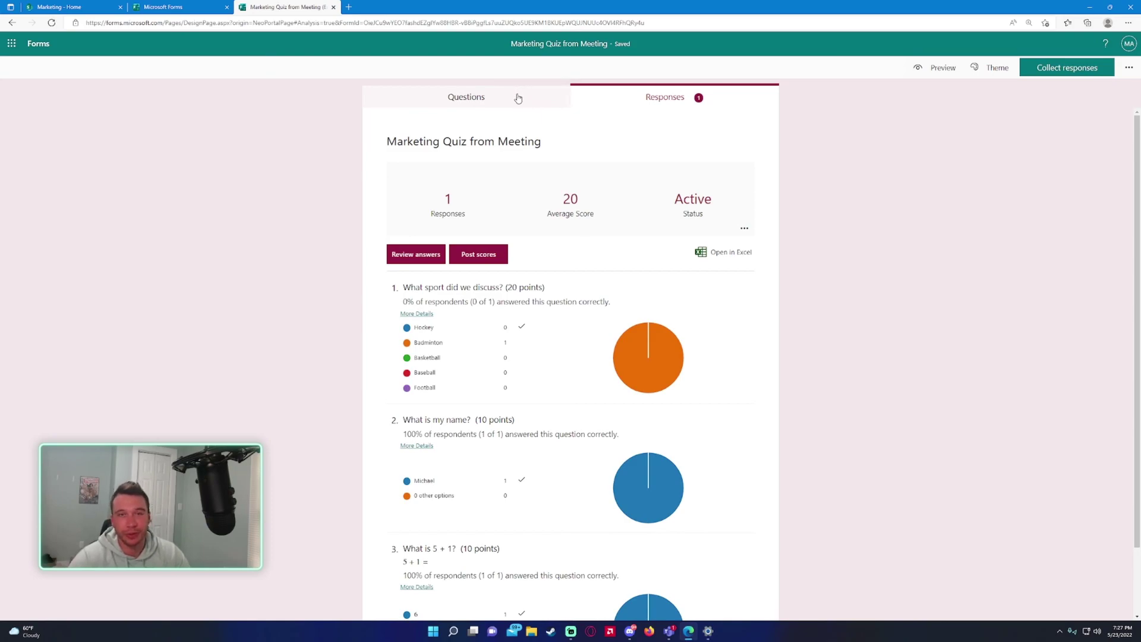
left_click(178, 8)
left_click(284, 7)
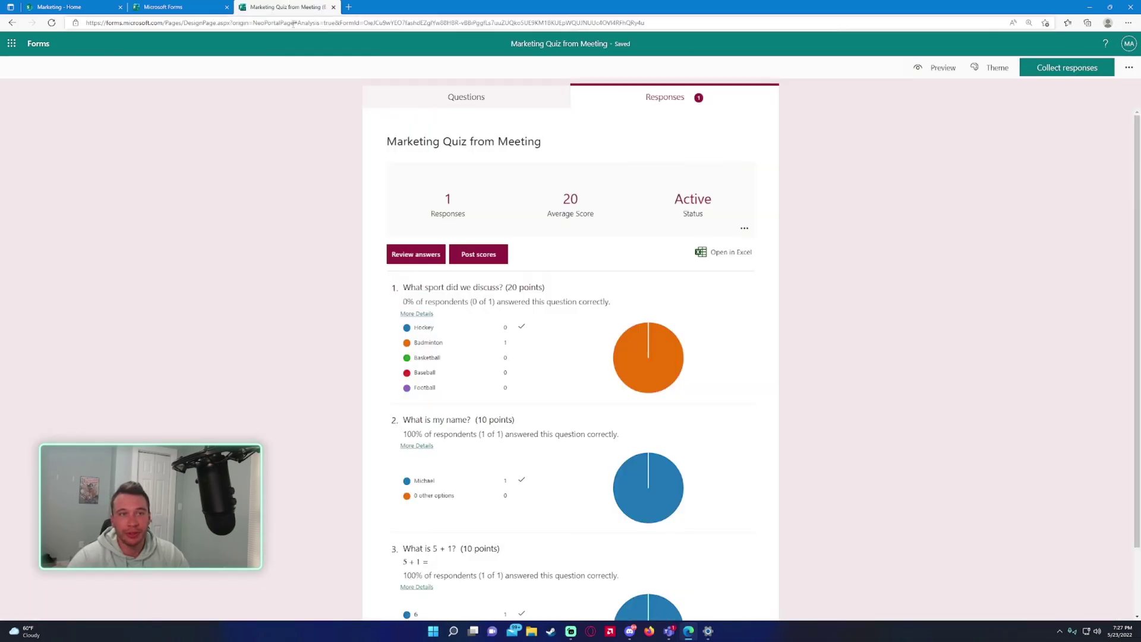